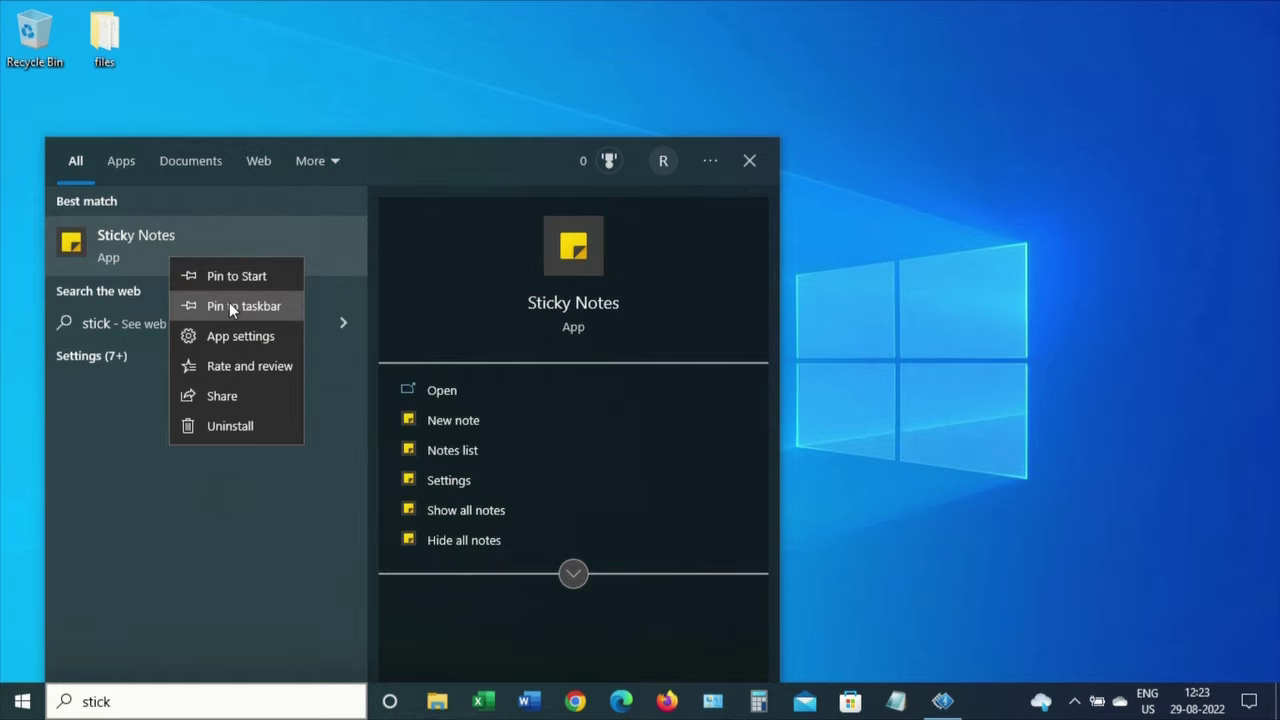
Step: Pin Sticky Notes to the taskbar and view the tasks its taskbar shortcut offers
click(229, 306)
click(1043, 377)
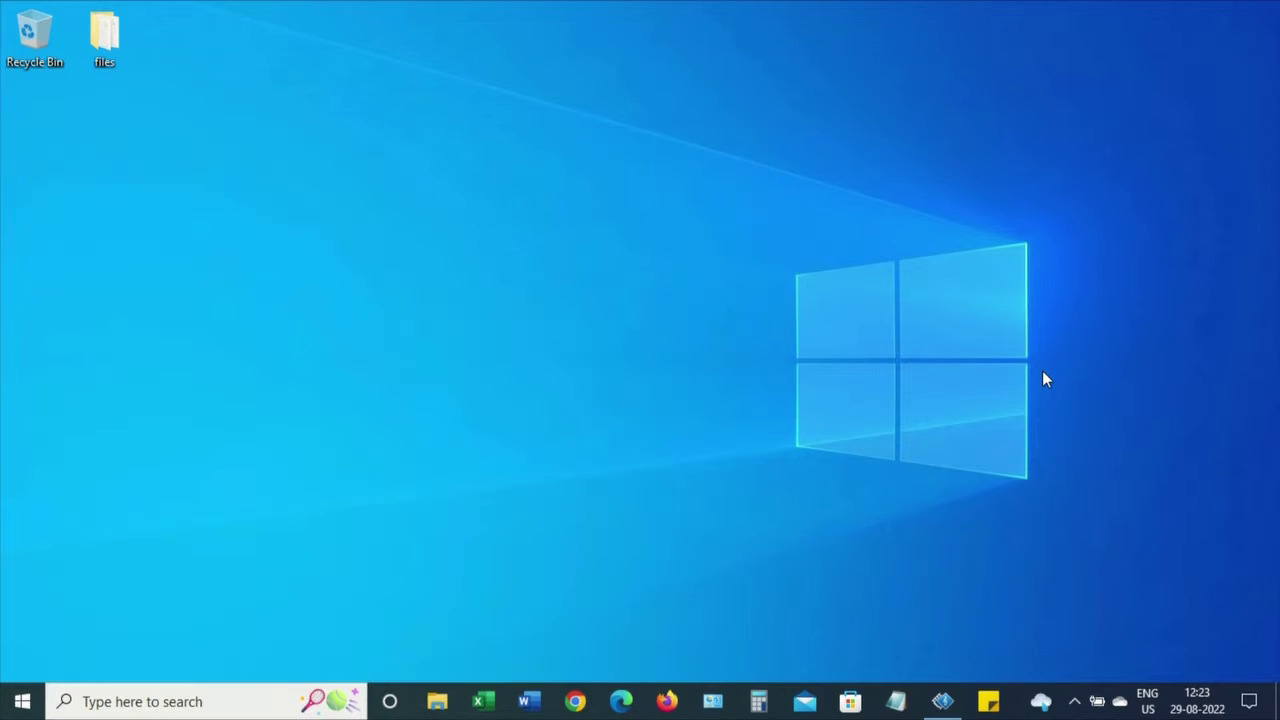
right_click(988, 701)
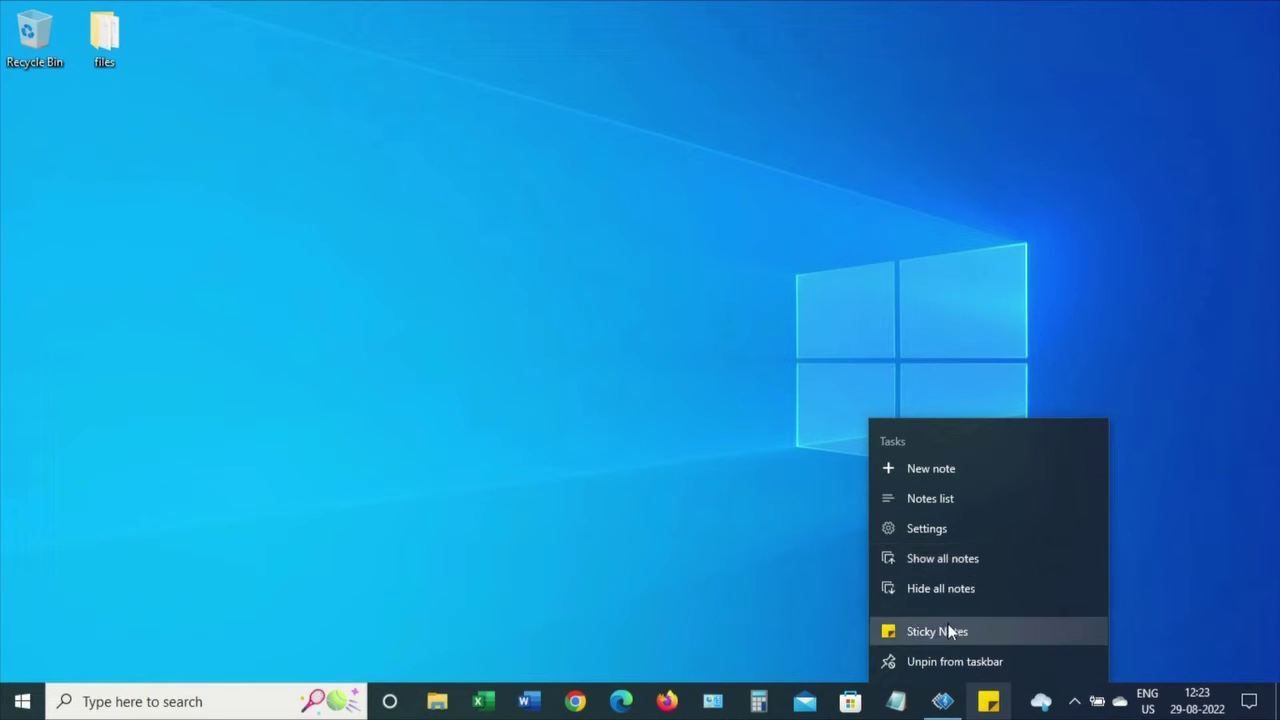
click(1176, 567)
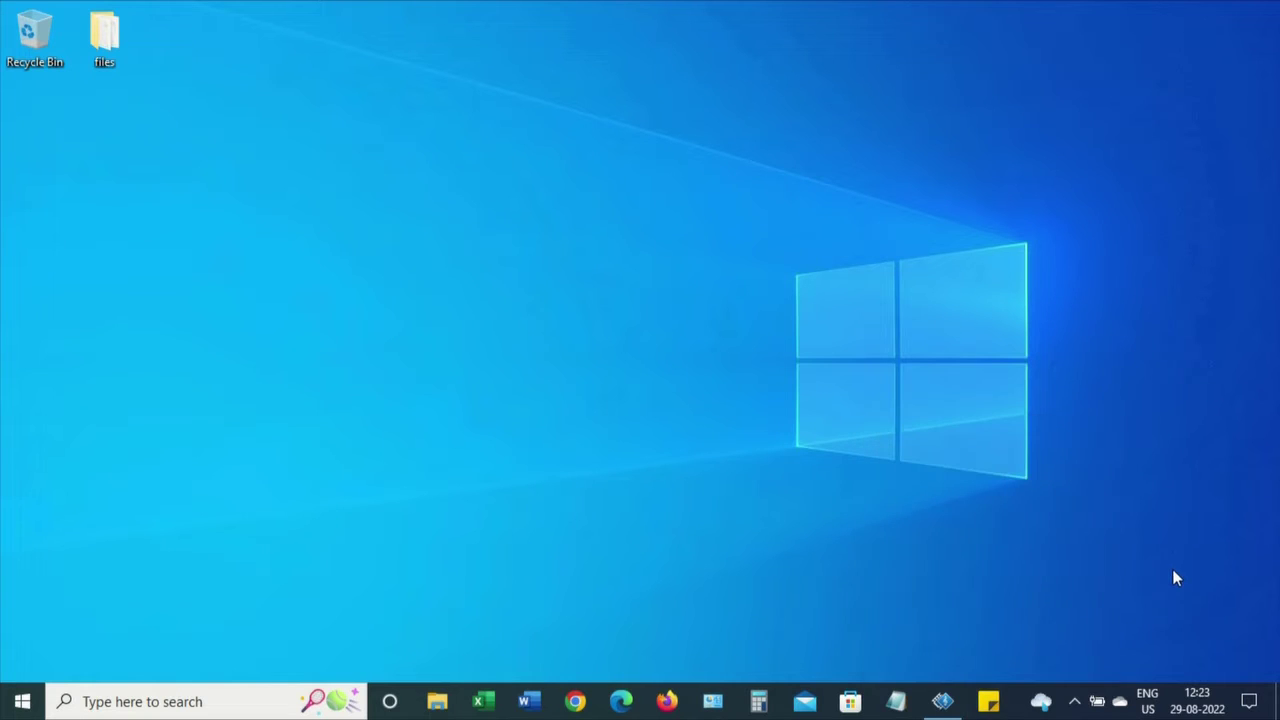
Step: Launch Sticky Notes from its pinned shortcut to show the notes list
click(988, 704)
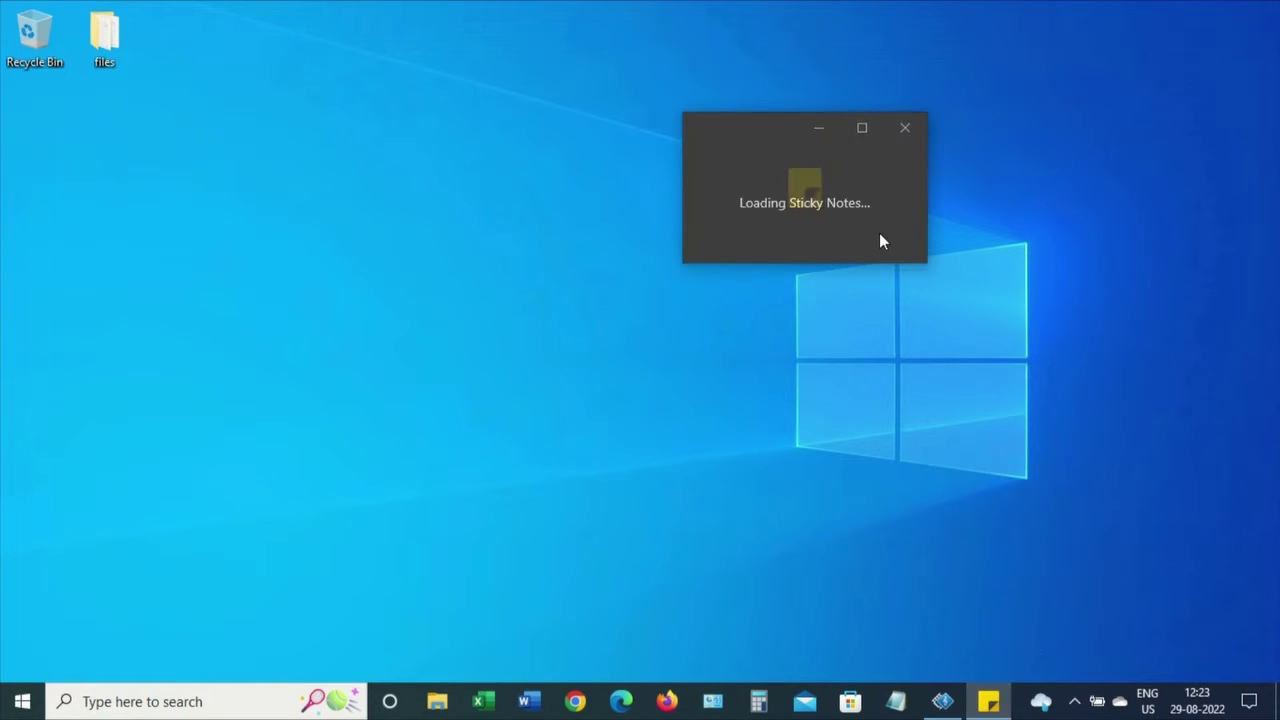
click(863, 134)
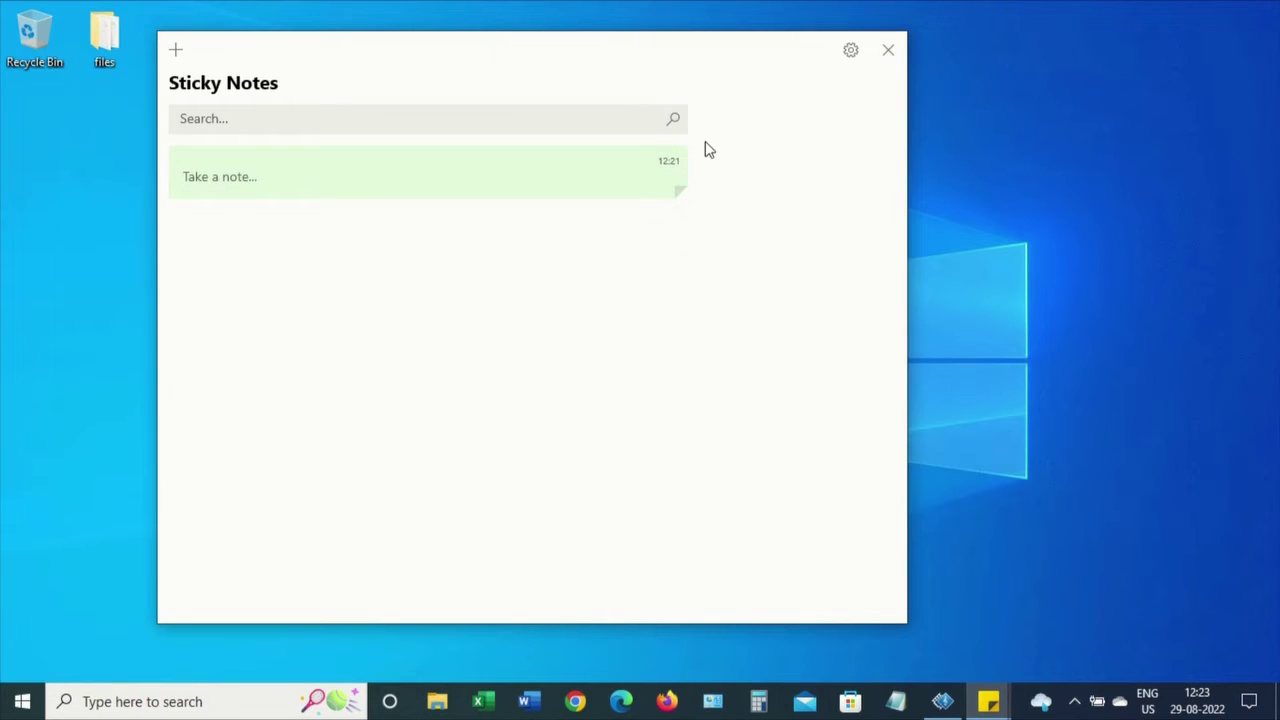
Step: Try the Dark colour mode in the Sticky Notes settings and restore Use my Windows mode
click(850, 50)
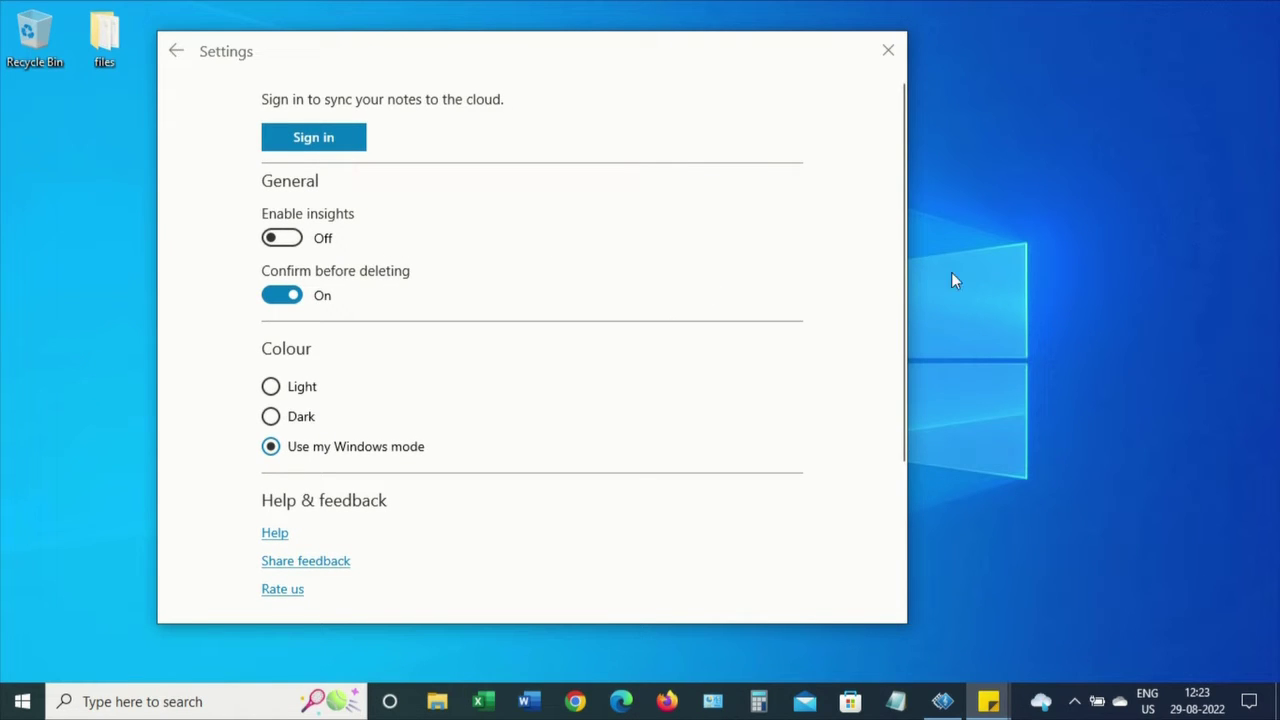
drag(903, 281, 895, 318)
click(271, 361)
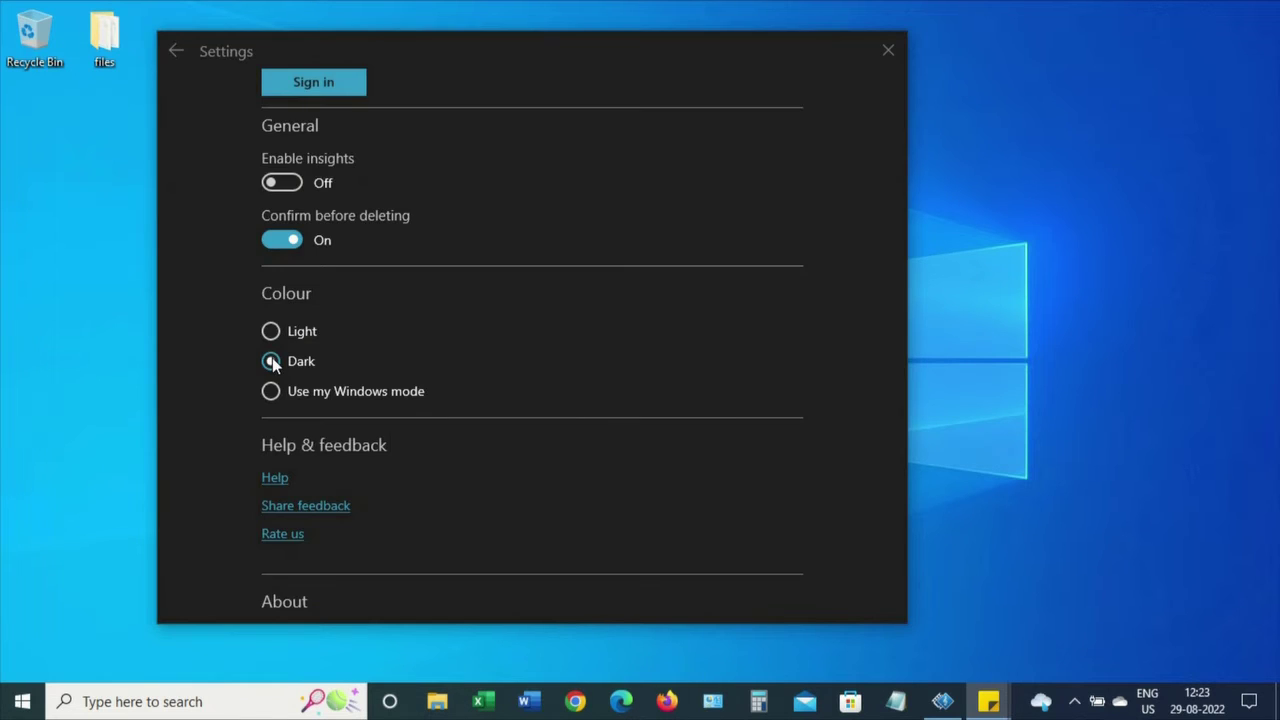
click(277, 396)
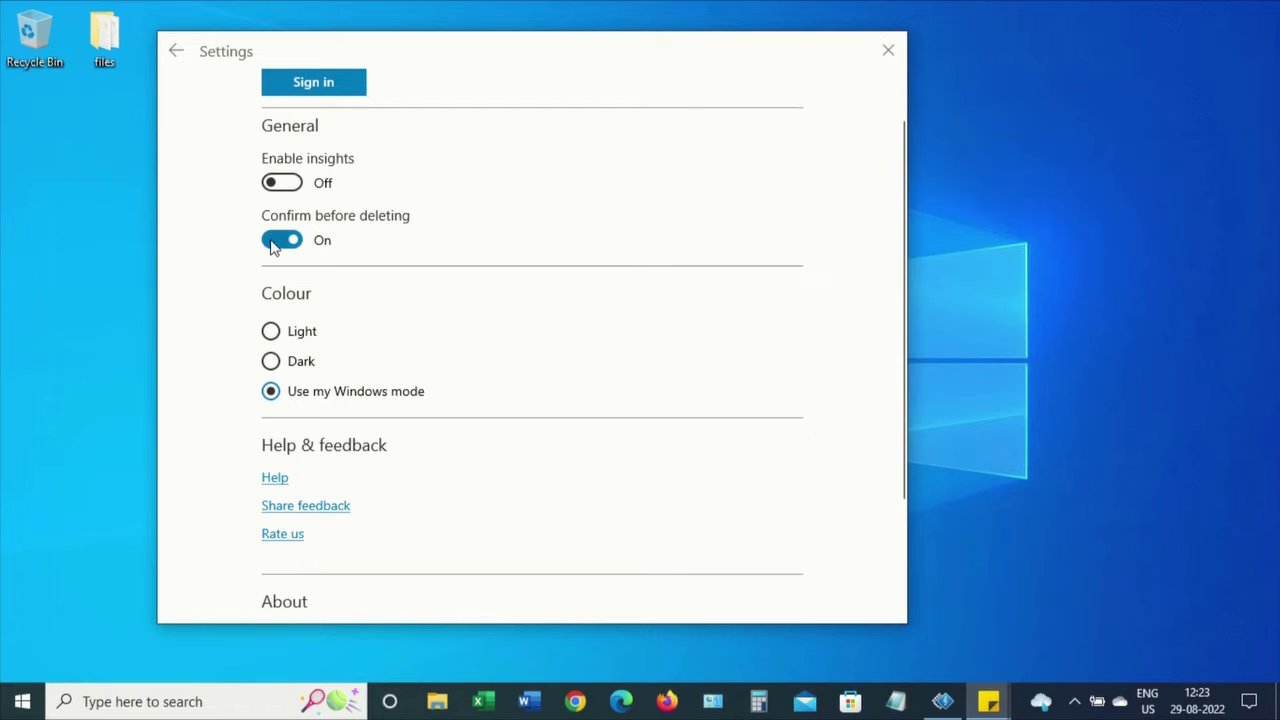
Step: Switch Confirm before deleting off and on again, and return to the notes list
click(277, 245)
click(289, 244)
drag(902, 358, 926, 197)
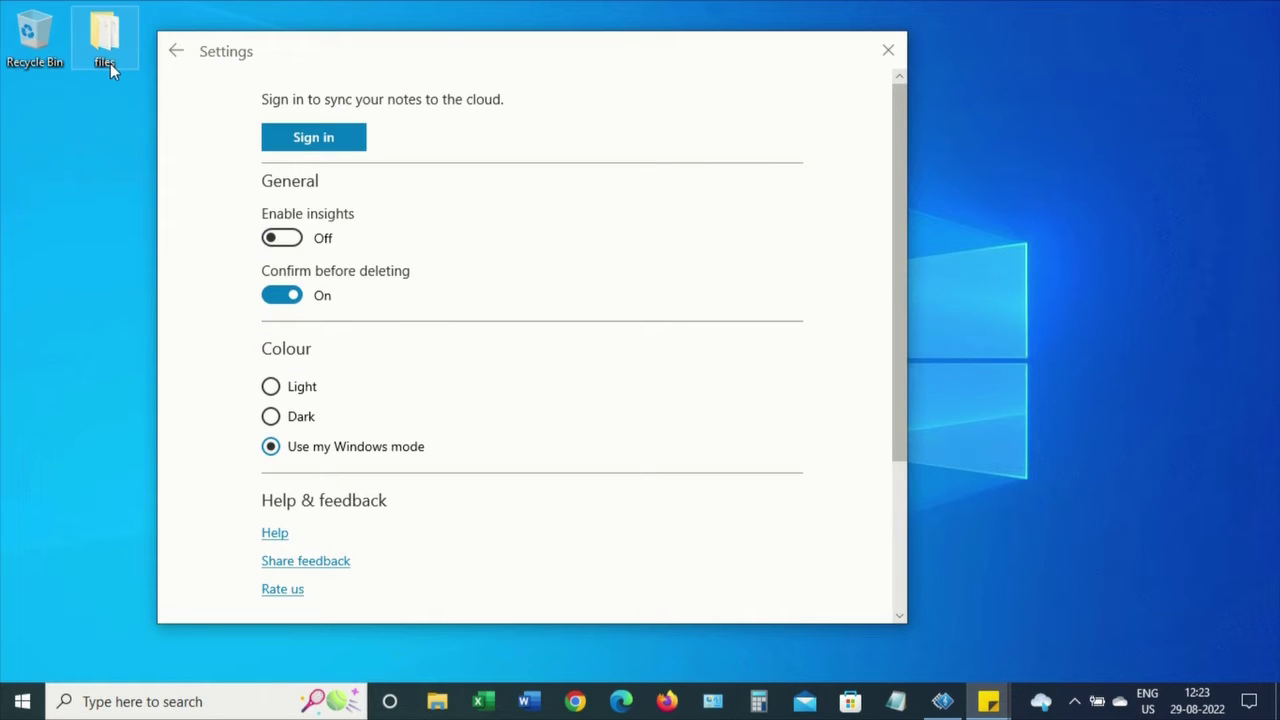
click(176, 50)
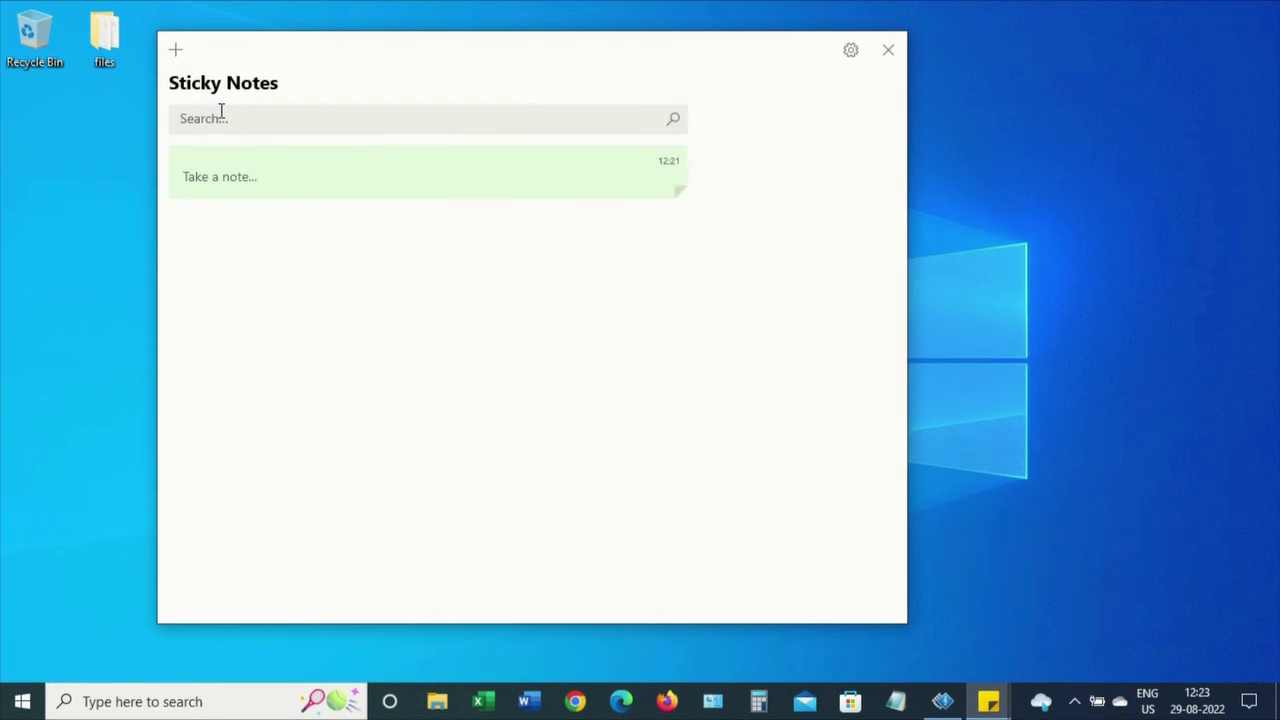
Step: Create a new note, leaving only it open by closing the notes list and the other blank note
click(176, 52)
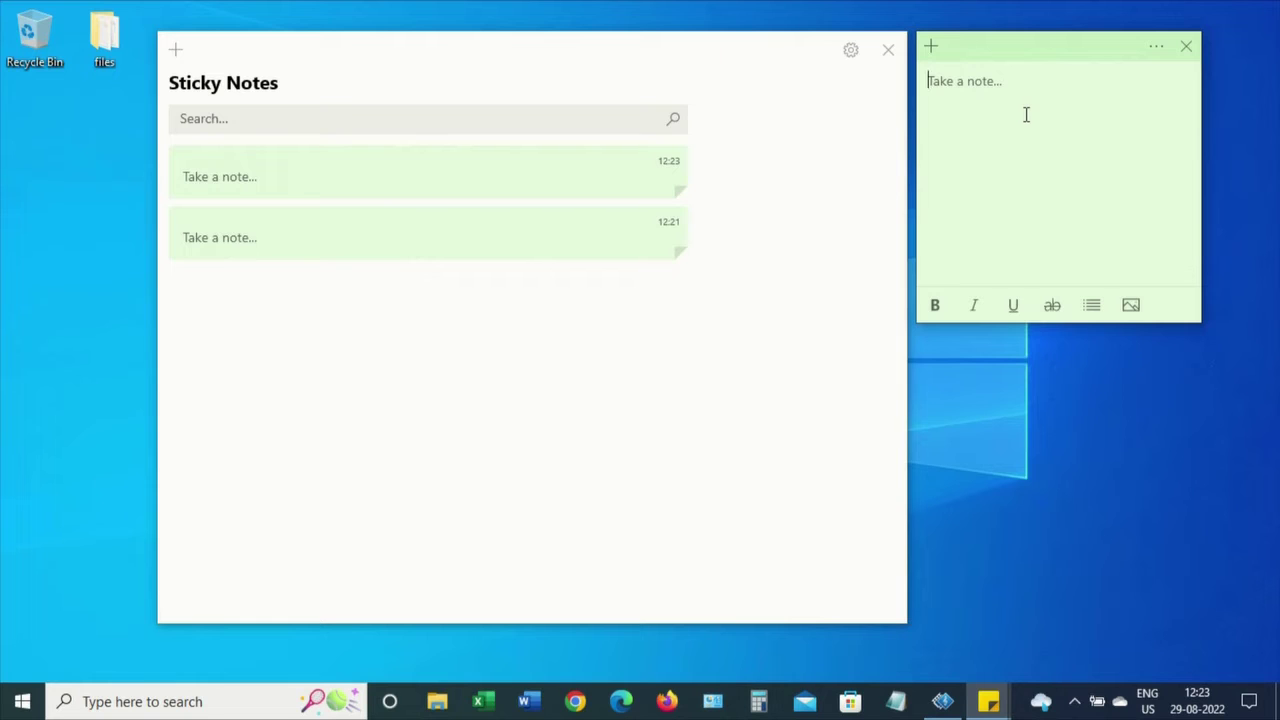
click(896, 62)
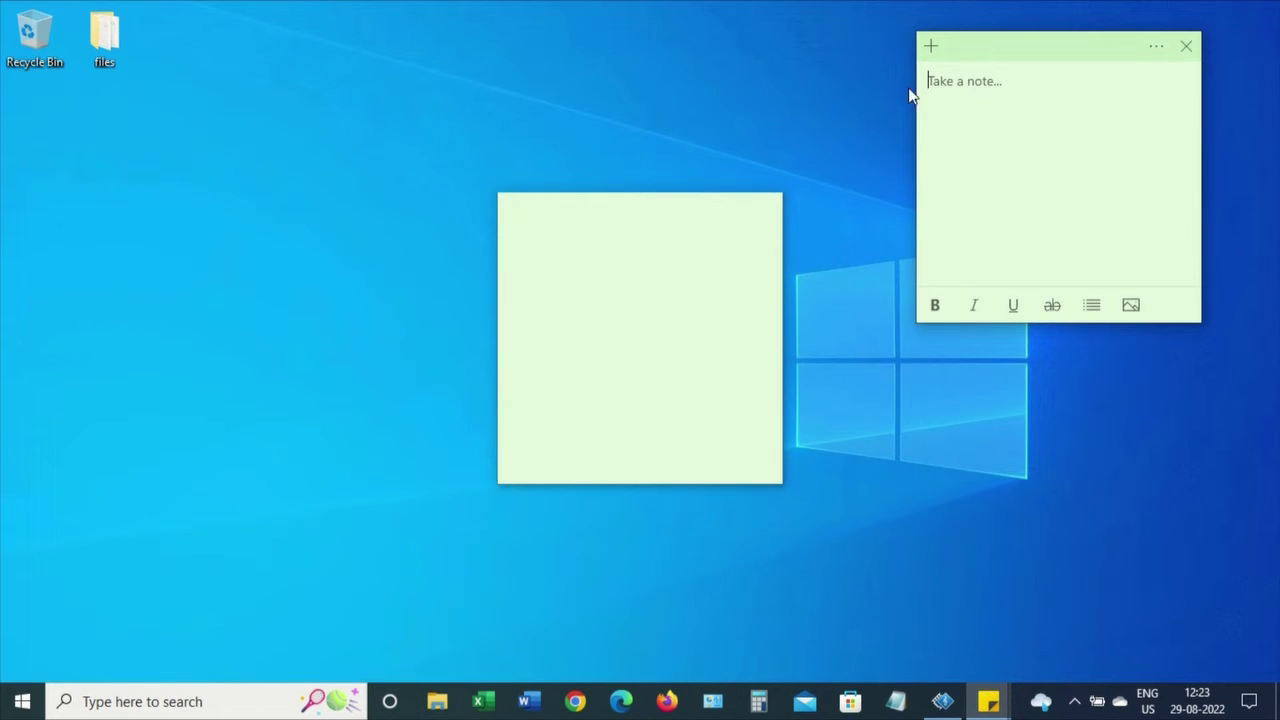
click(771, 212)
click(768, 209)
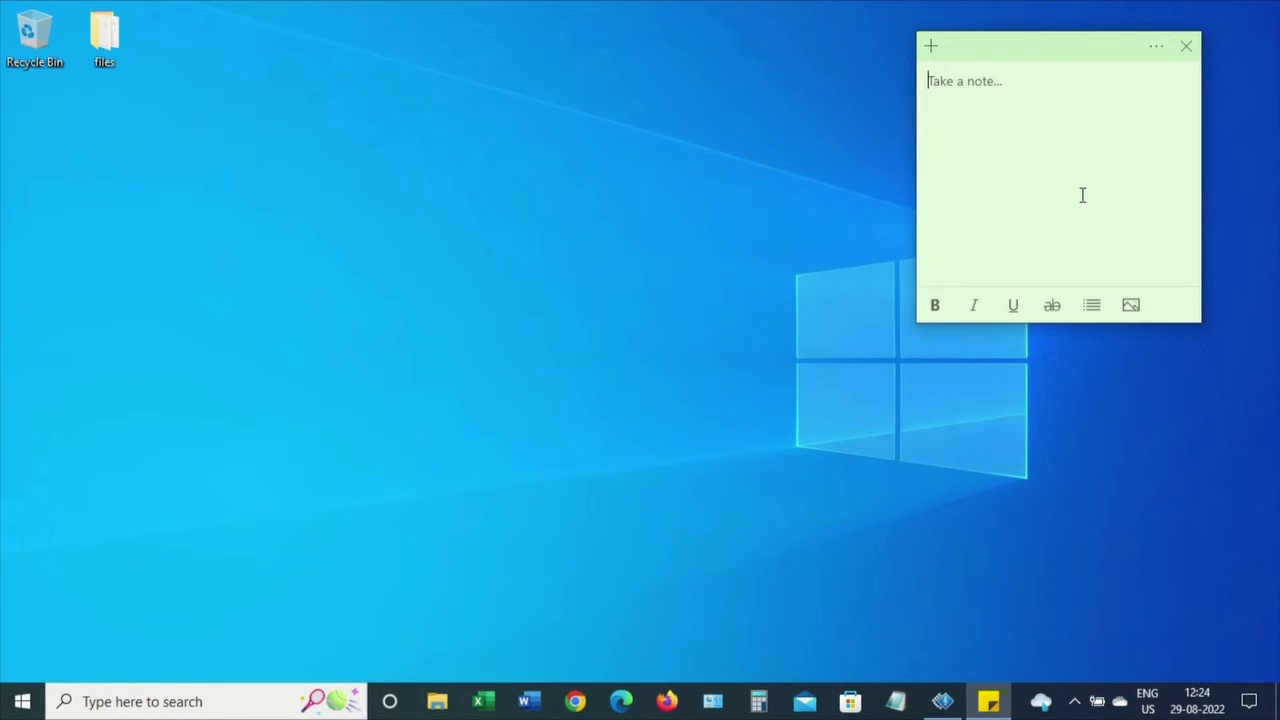
Step: Write "Office Meeting" in the new note with "2.30 pm" on the line below
text(Office )
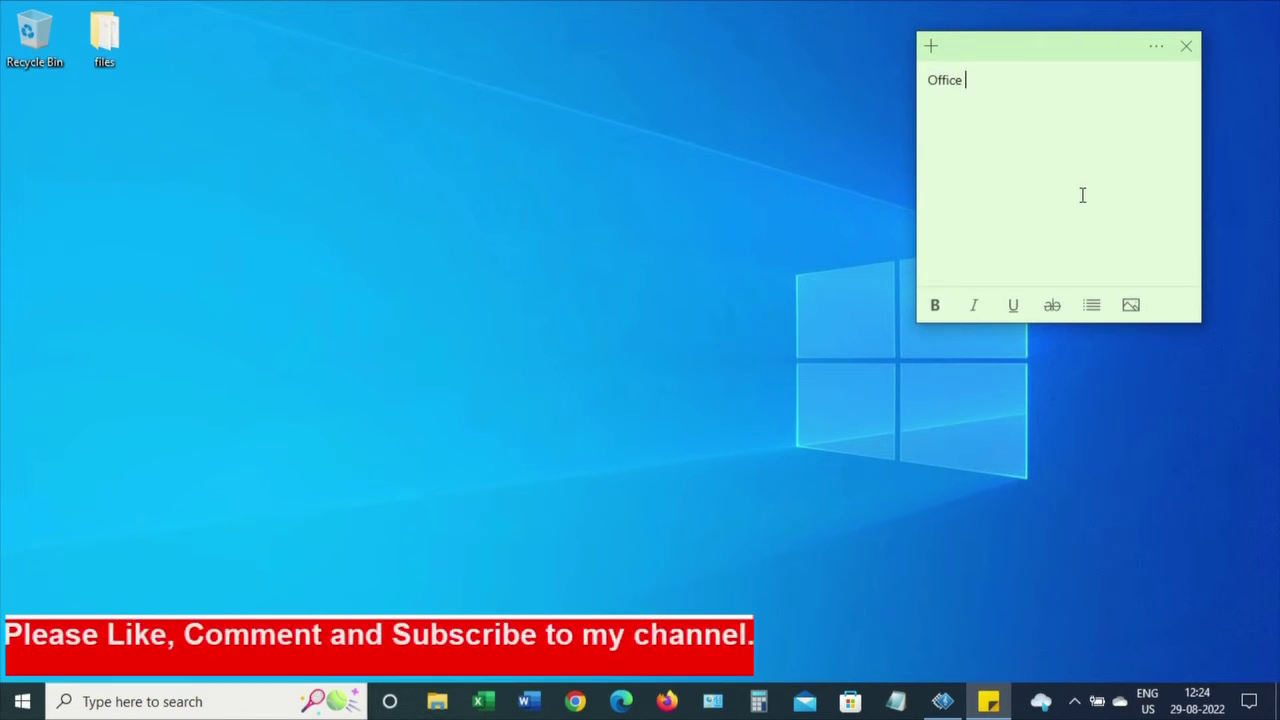
text(Meeting)
key(Return)
text(2.30 pm)
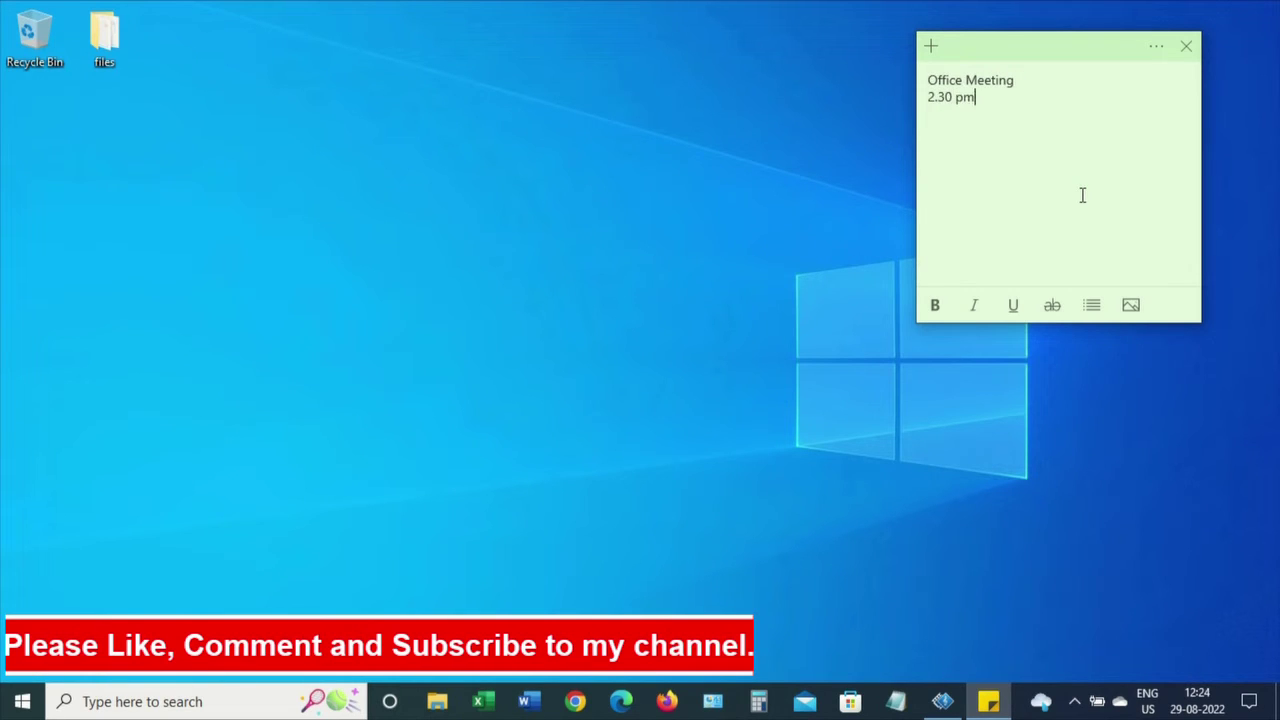
click(960, 618)
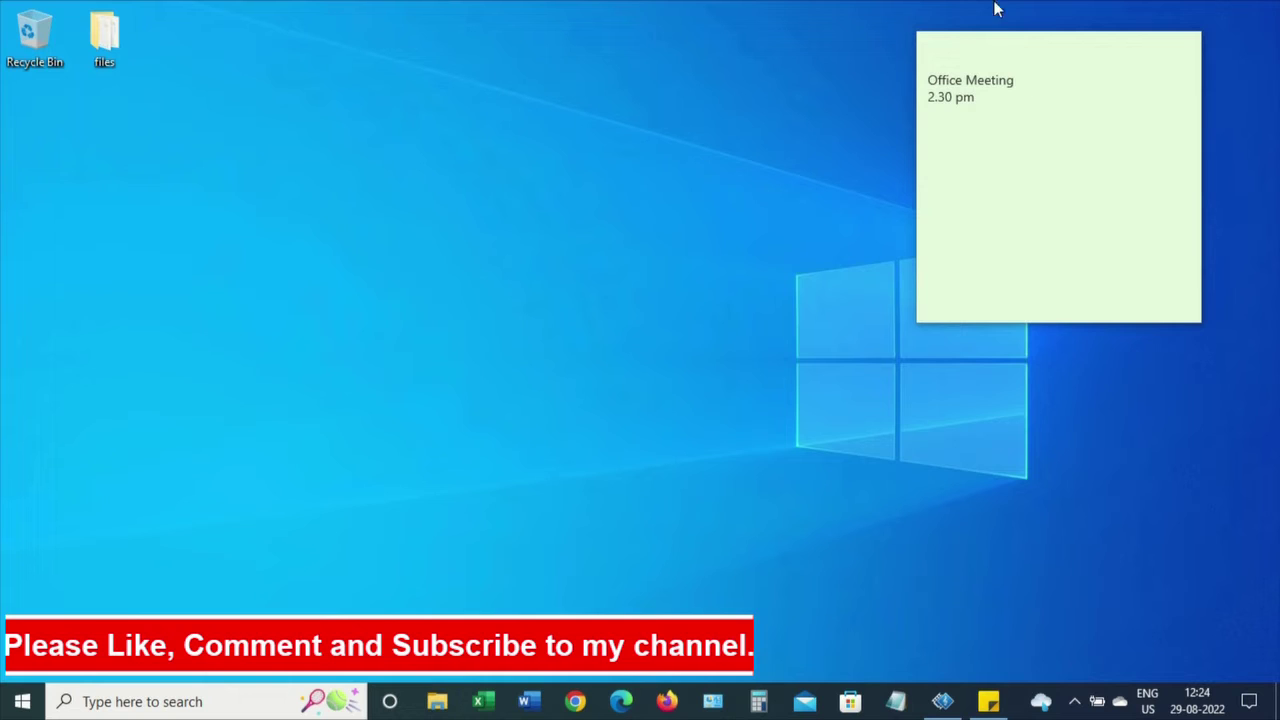
Step: Change the Office Meeting note's colour to light blue
click(1019, 39)
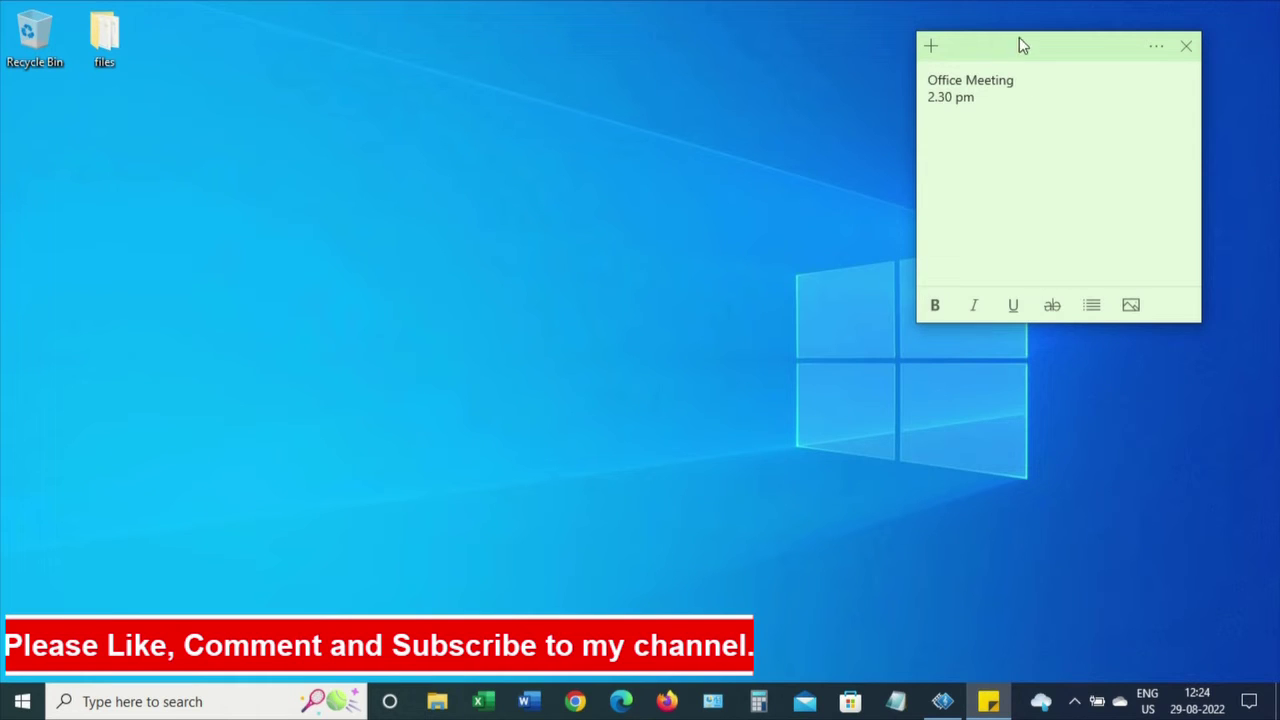
click(1155, 48)
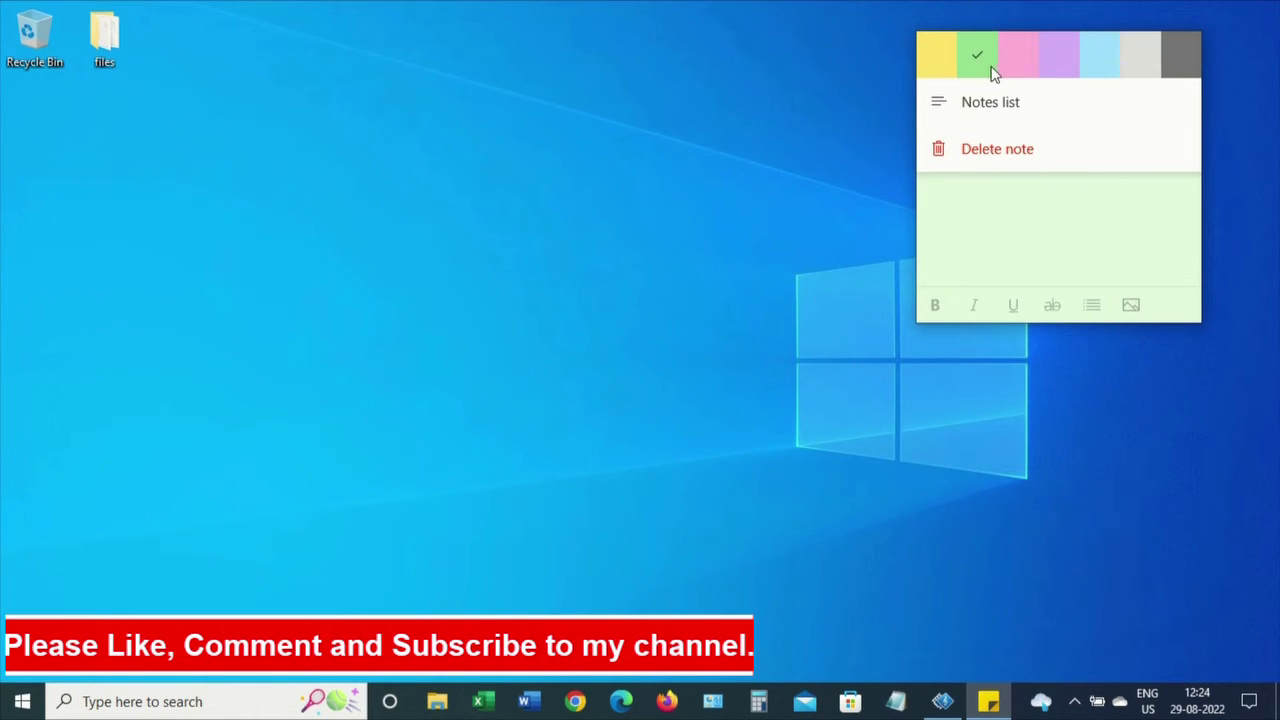
click(1103, 74)
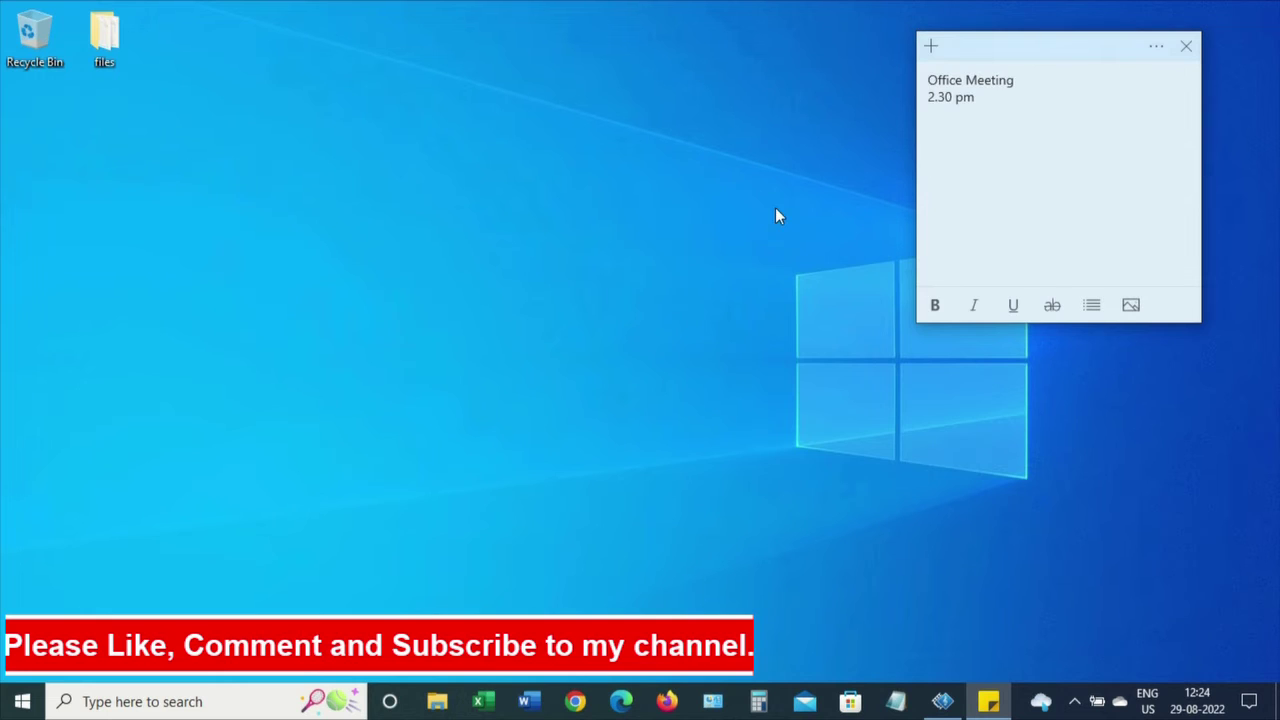
Step: Place a second blank note beside the Office Meeting note and close the extra third note
click(921, 58)
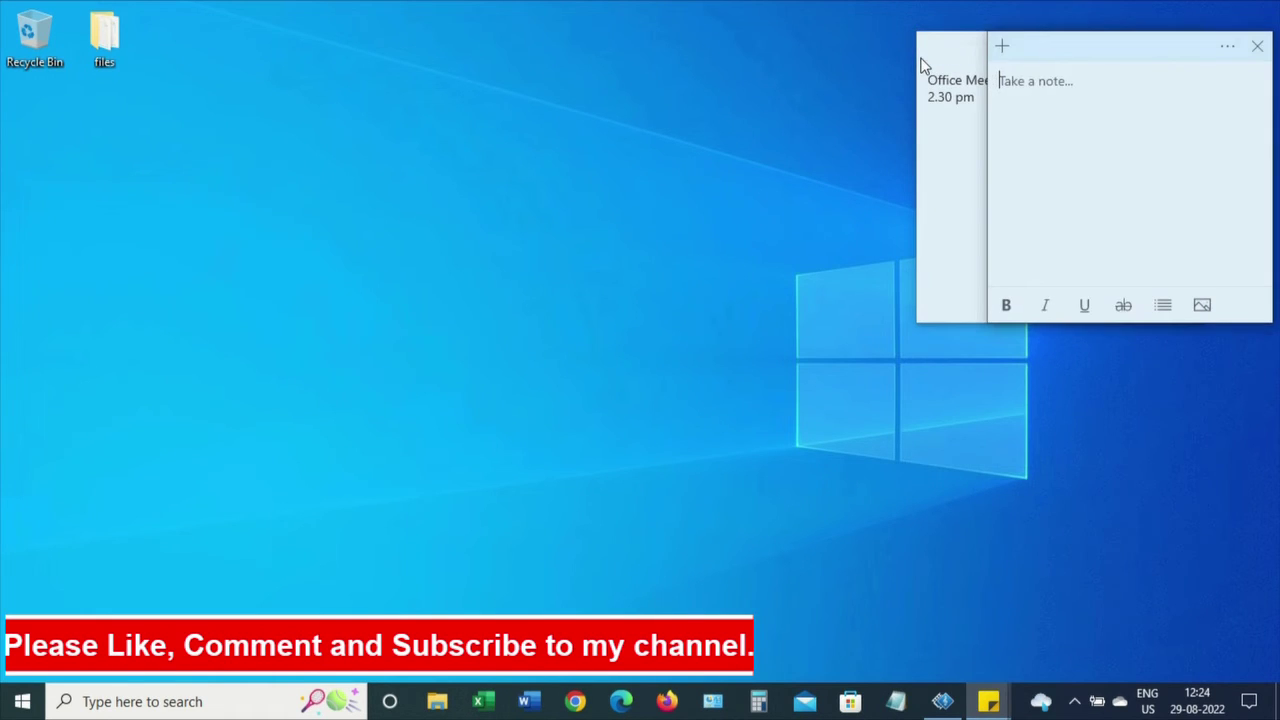
drag(1037, 57, 677, 67)
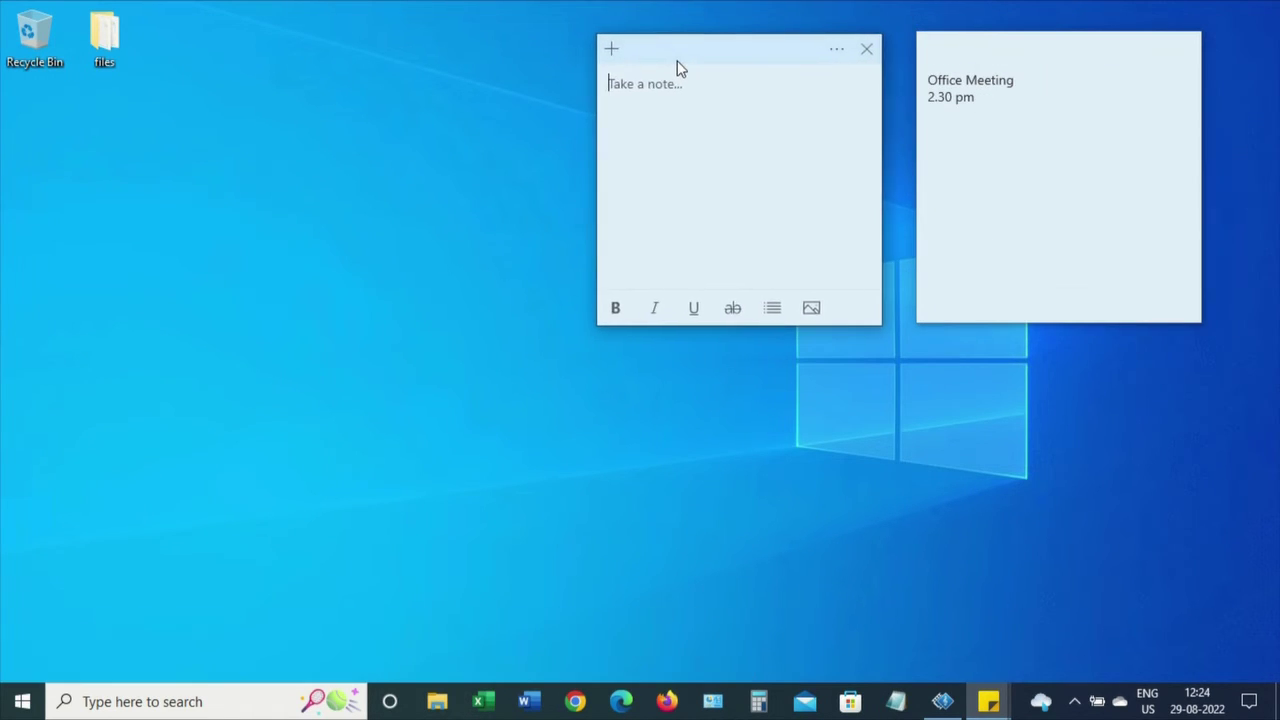
click(619, 56)
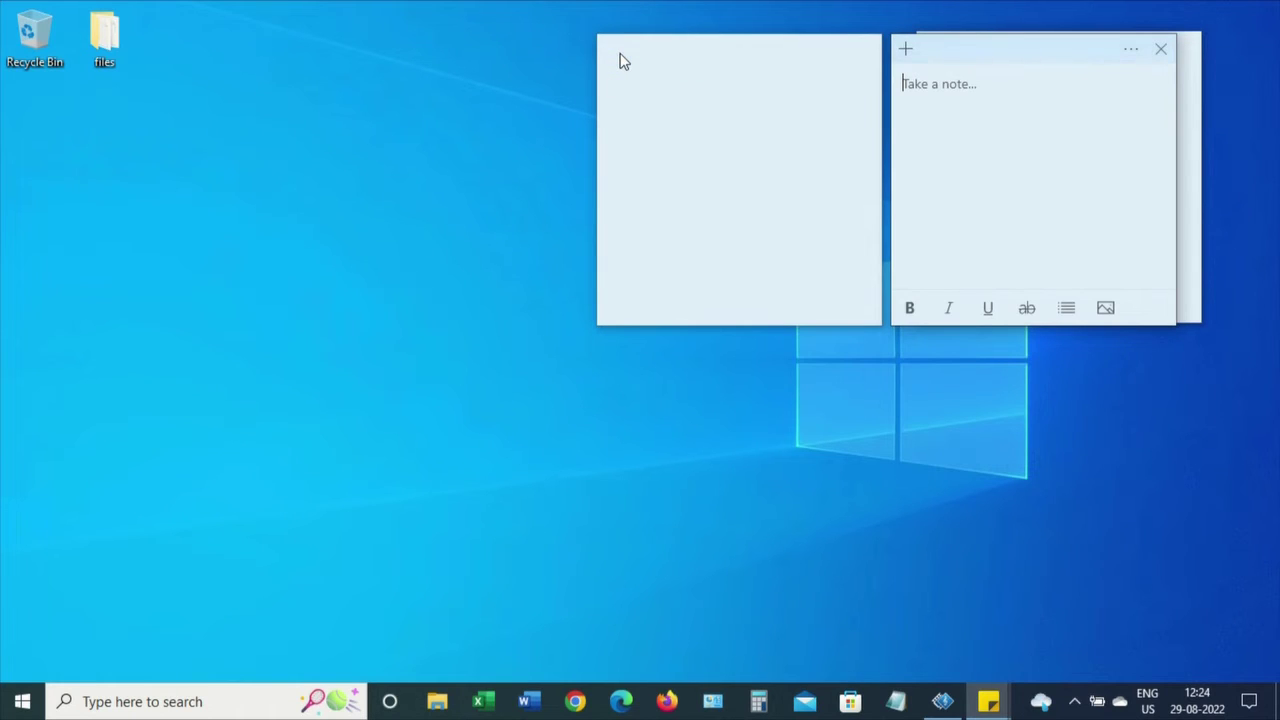
click(1155, 47)
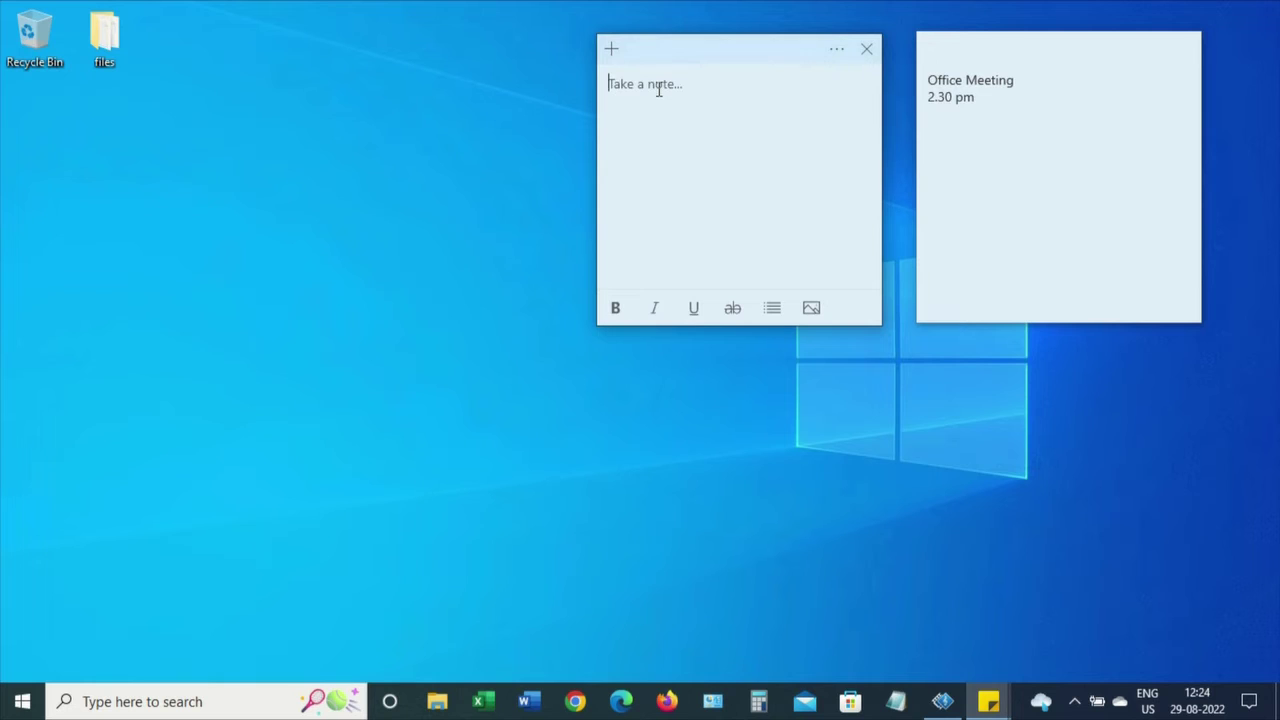
Step: Write "Pickup from School" in the second note with "4.00pm" on the line below
text(S)
text(h)
key(BackSpace)
key(BackSpace)
text(Pickup )
text(frm)
text(om School)
text( 4.00pm)
Step: Change the Pickup from School note's colour to green
click(650, 100)
click(836, 50)
click(667, 78)
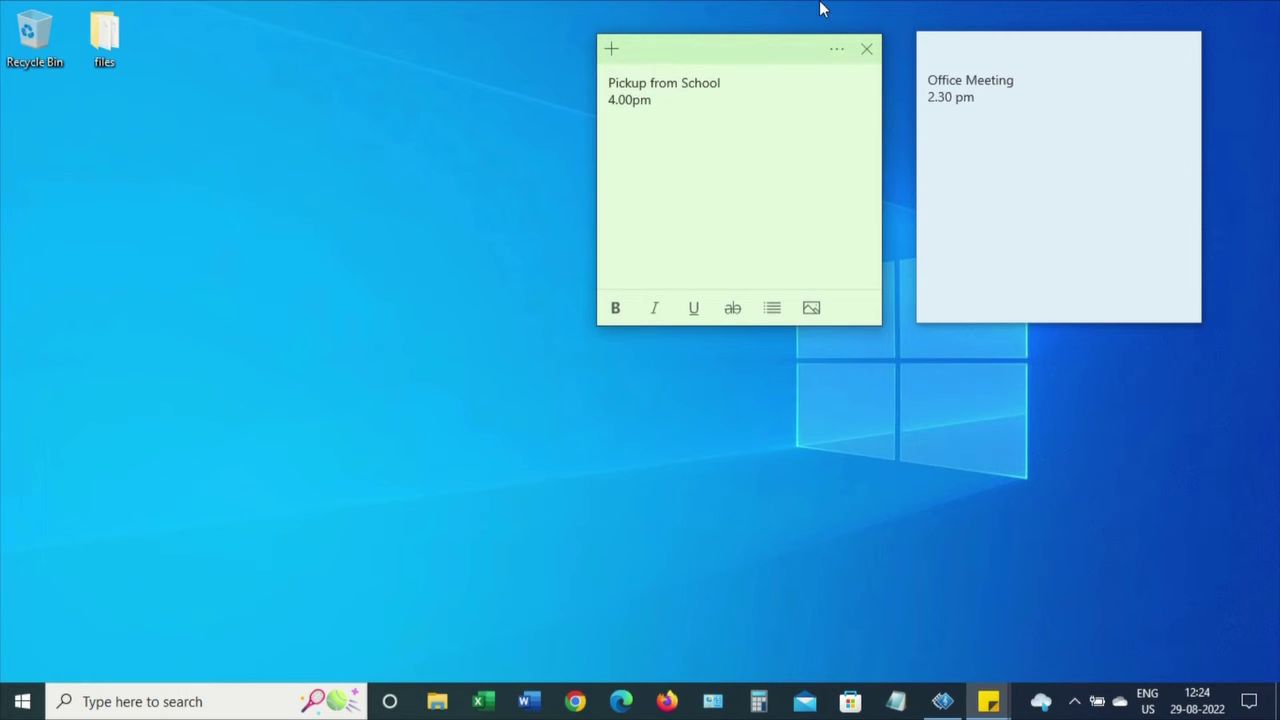
click(837, 52)
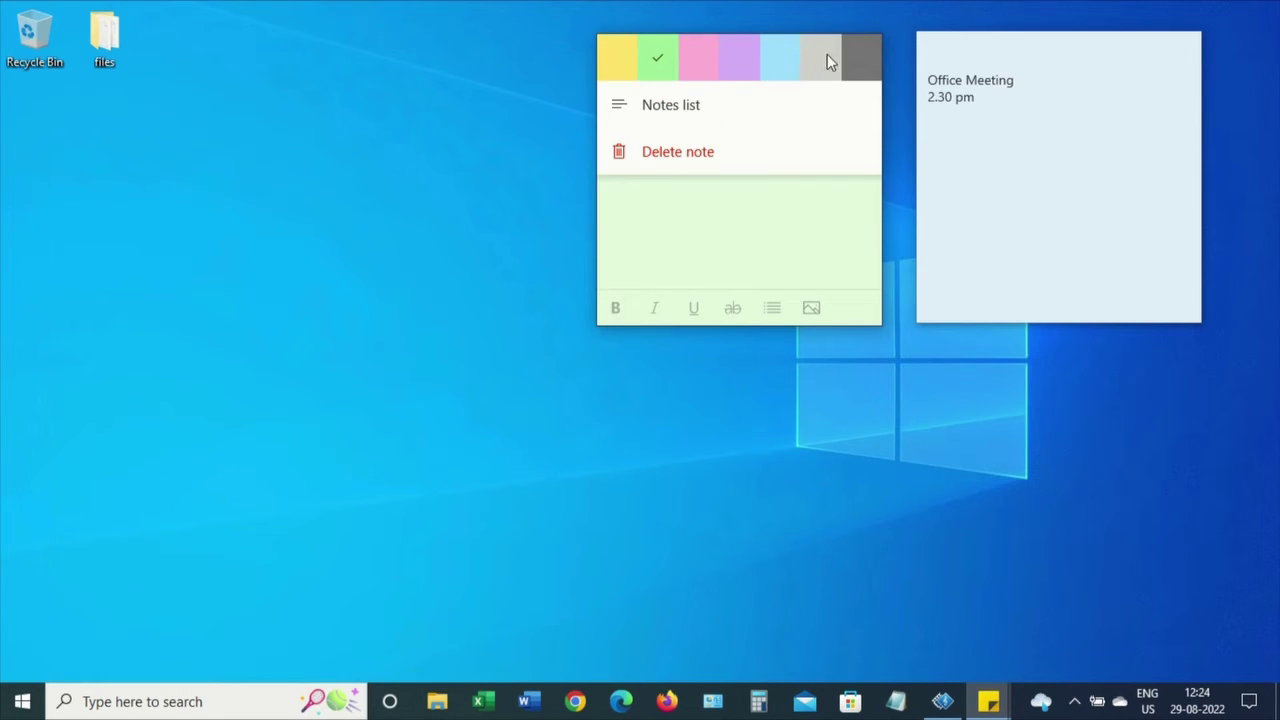
click(1100, 38)
click(1152, 50)
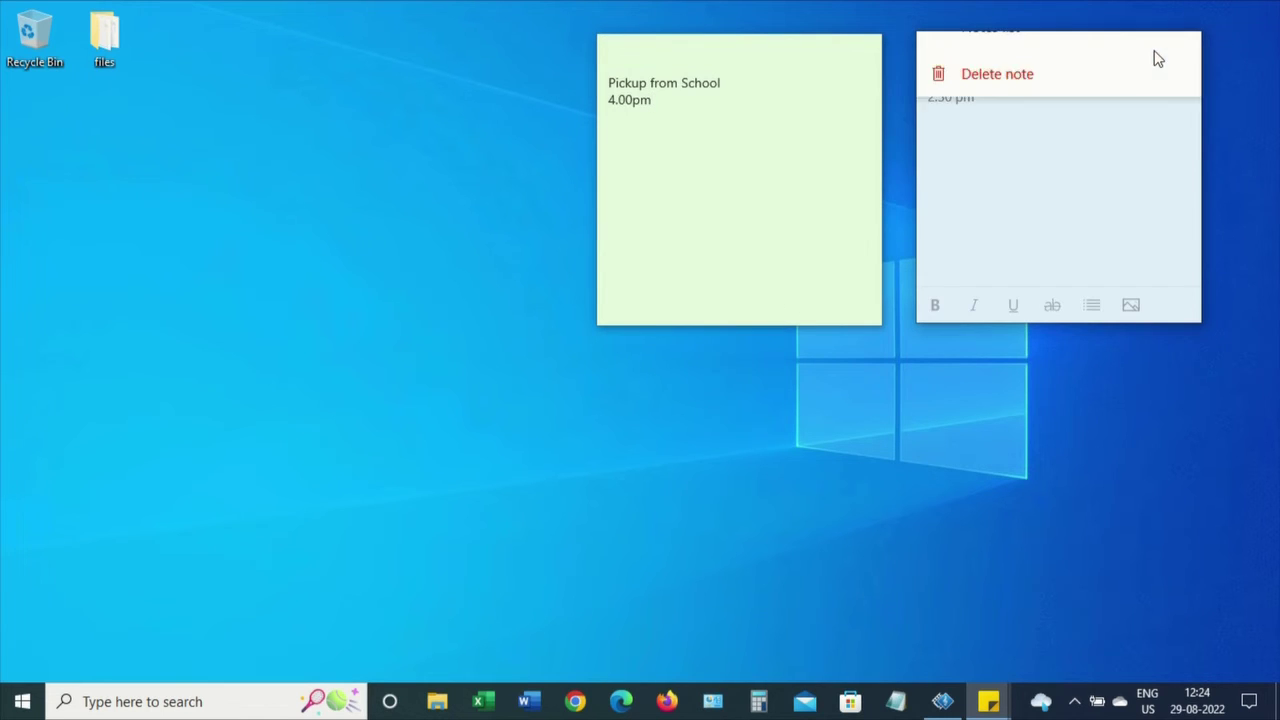
click(750, 44)
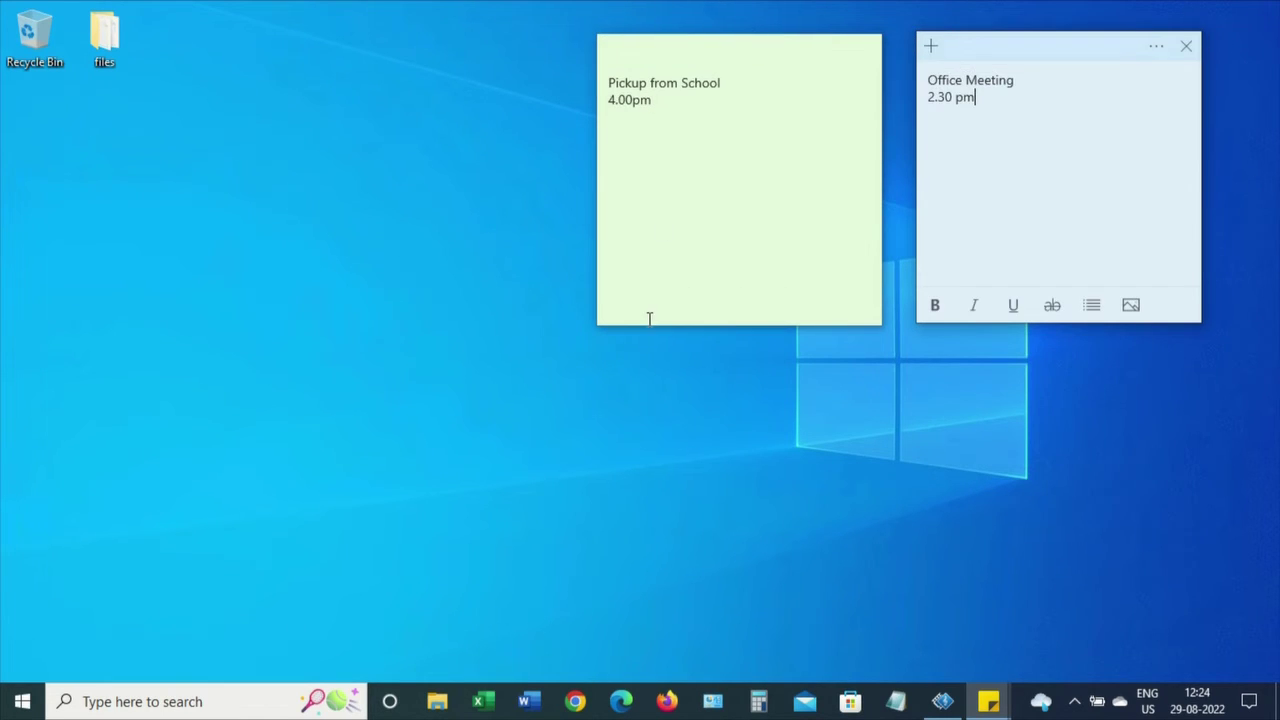
Step: Make both lines of the Pickup from School note bold
click(660, 168)
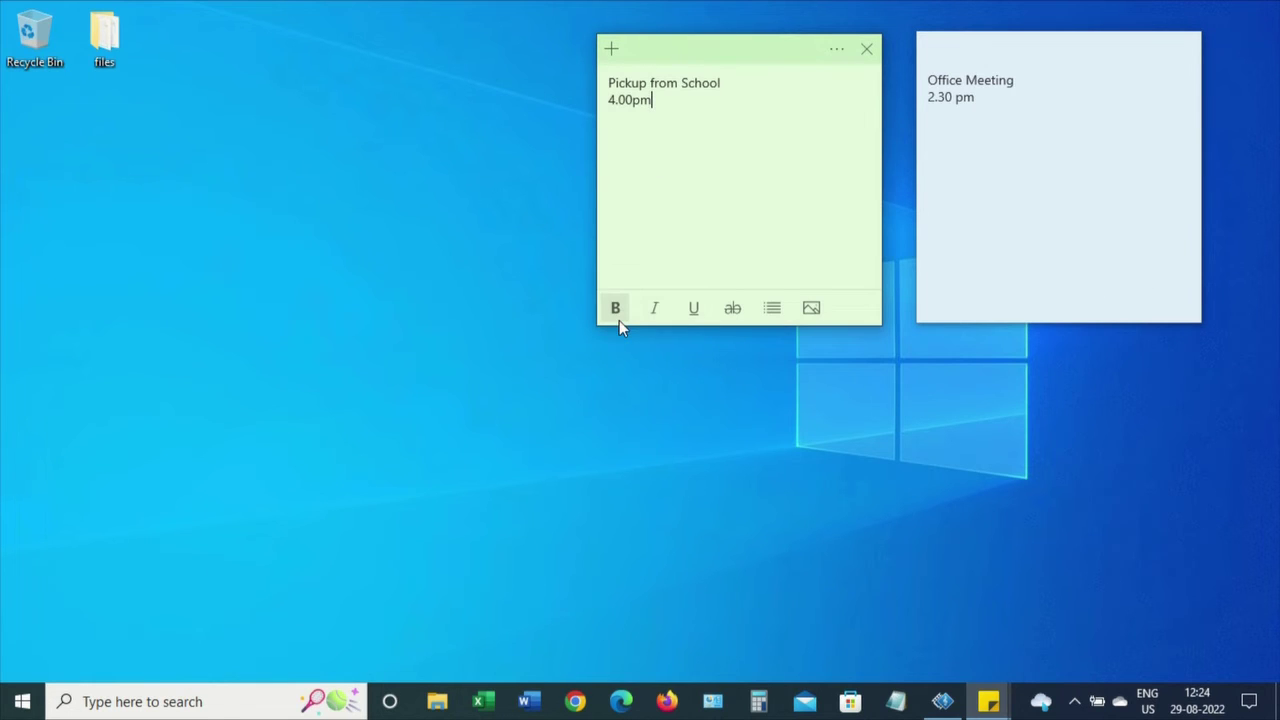
drag(686, 97, 591, 91)
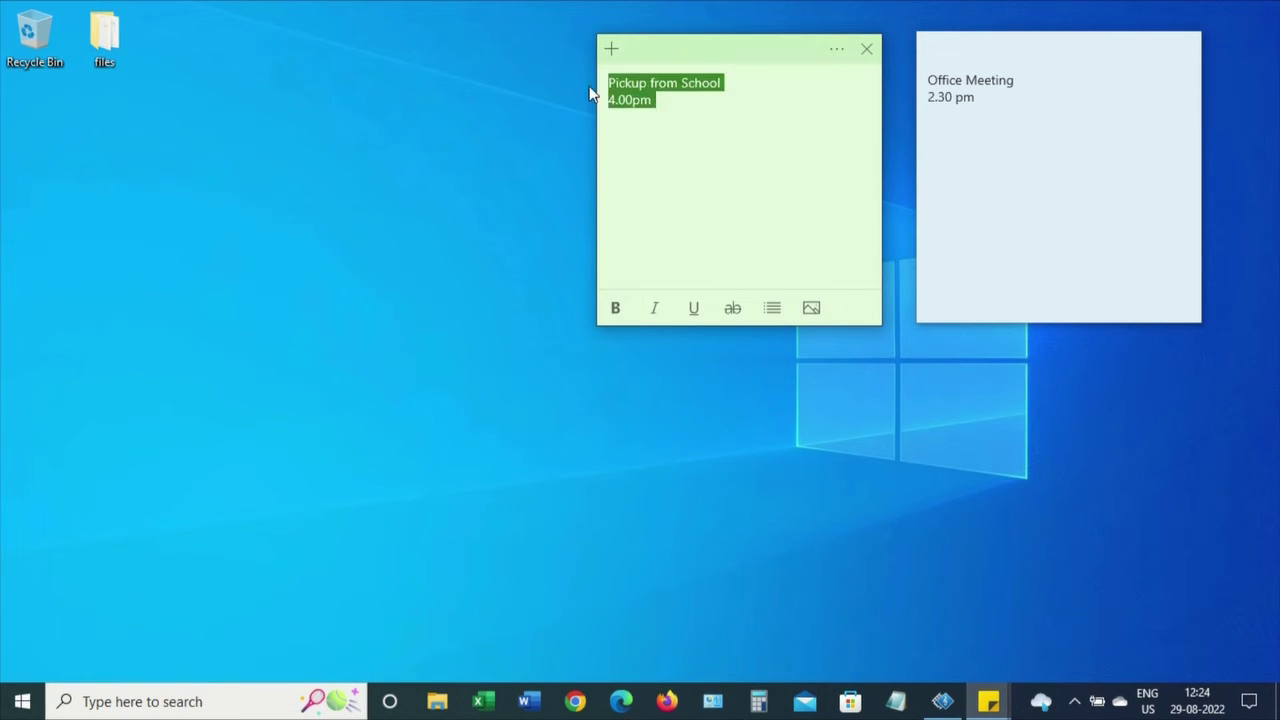
click(616, 309)
click(690, 142)
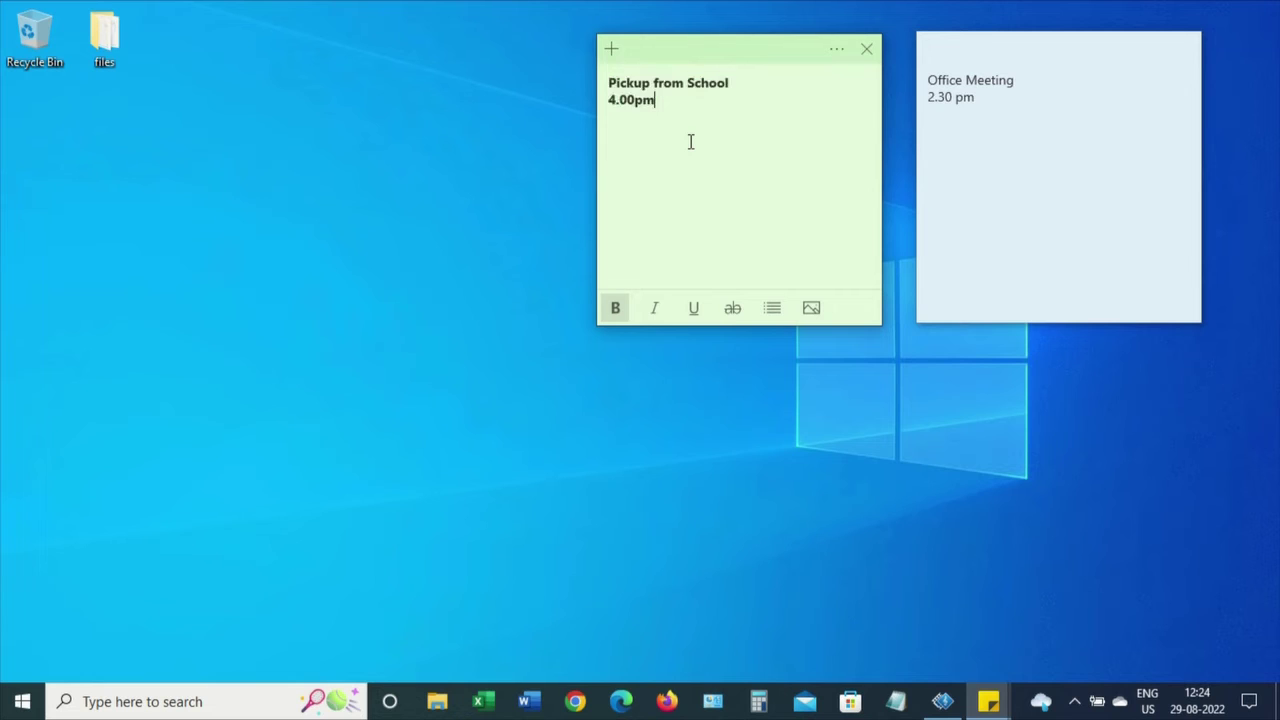
Step: Apply italics to the whole text of the Pickup from School note
drag(690, 142, 586, 80)
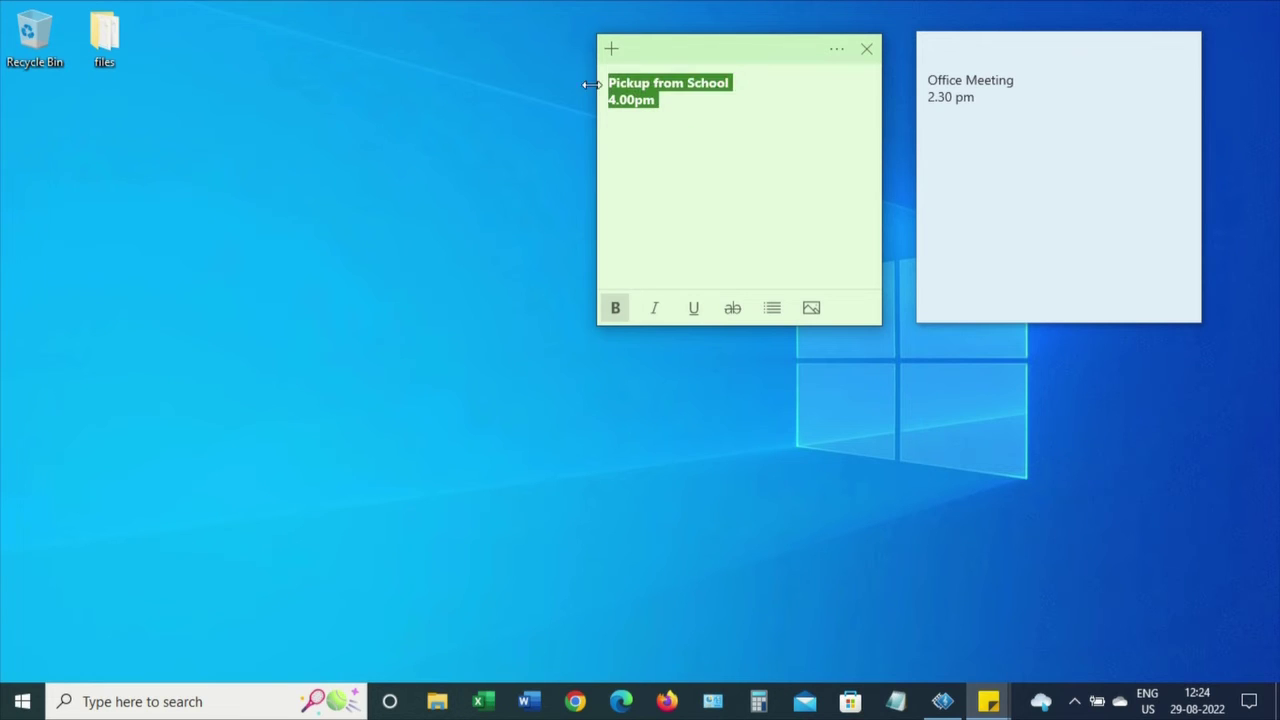
click(657, 312)
click(704, 186)
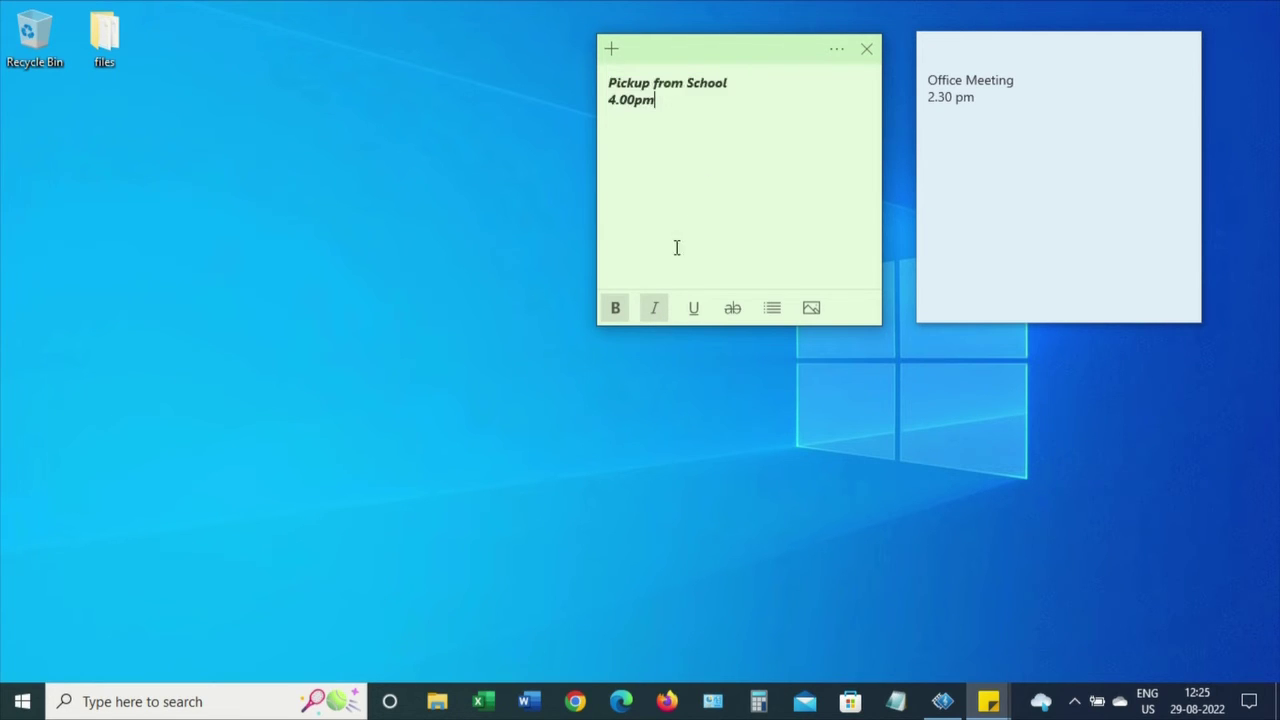
Step: Underline the whole text of the Pickup from School note
drag(681, 138, 549, 58)
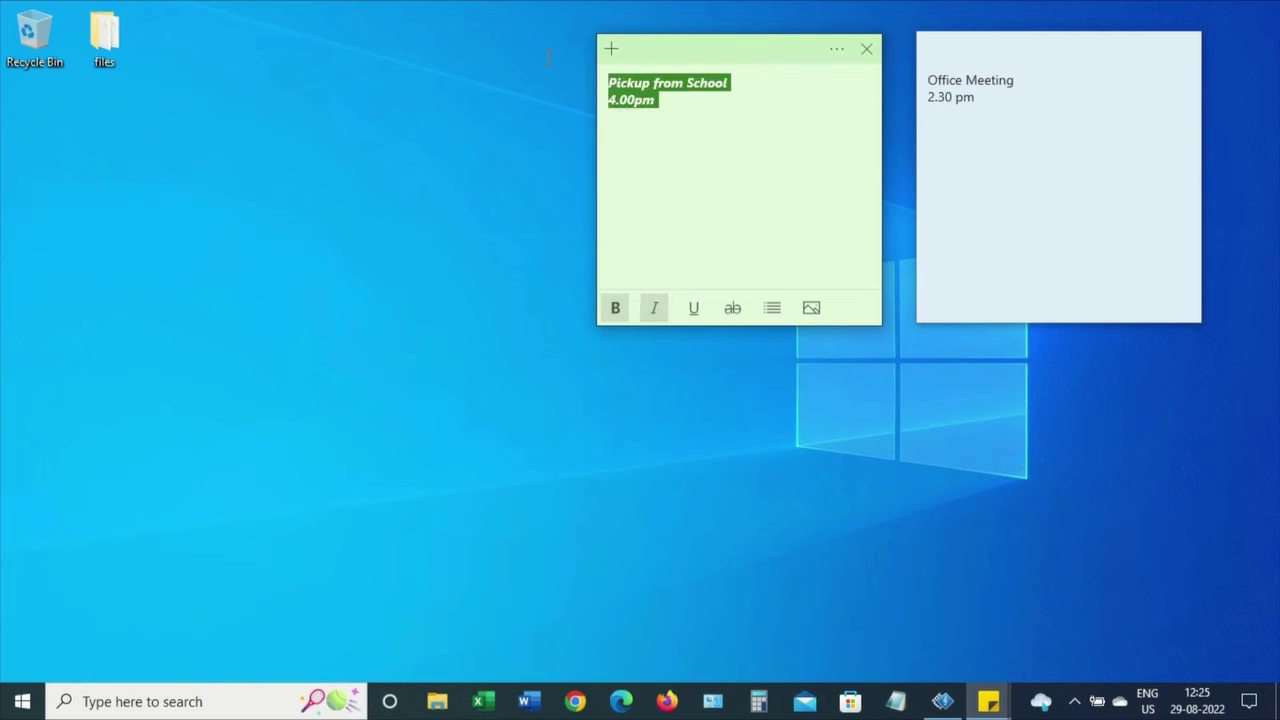
click(694, 309)
click(694, 223)
Step: Remove the underline from the Pickup from School note's text and apply strikethrough to all of it
drag(694, 223, 584, 48)
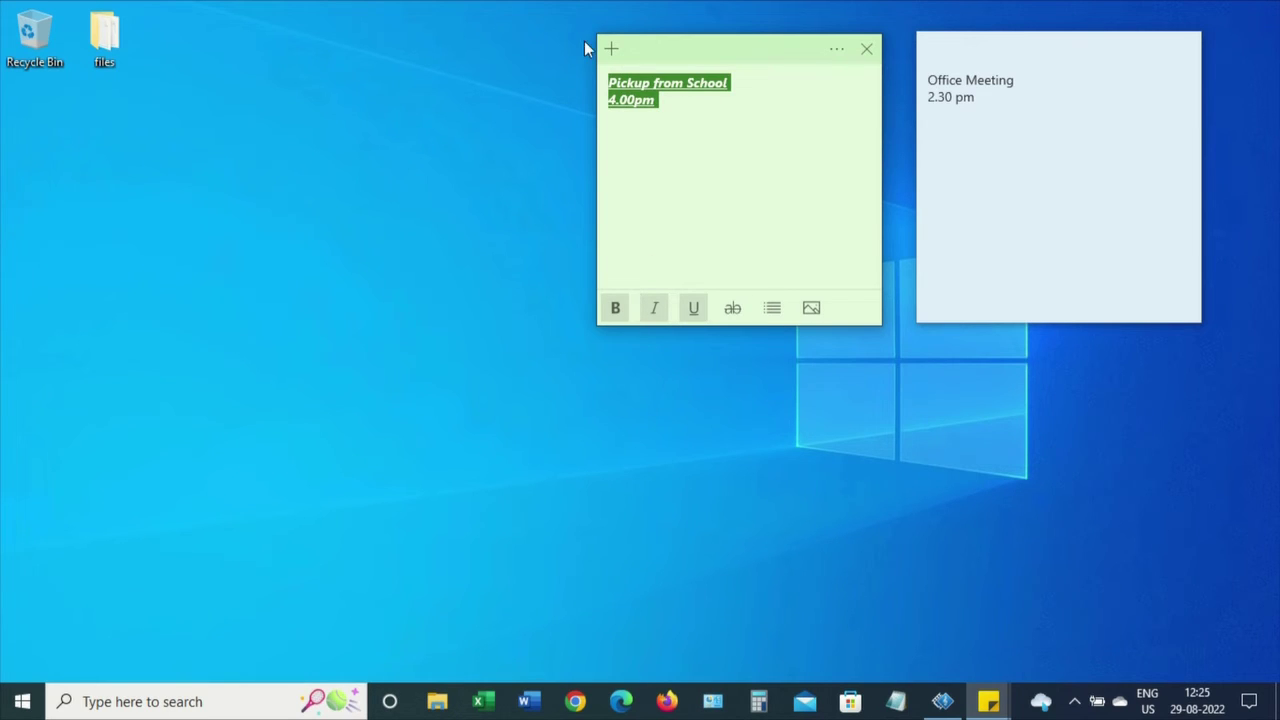
click(696, 320)
click(729, 315)
click(731, 211)
drag(731, 211, 600, 49)
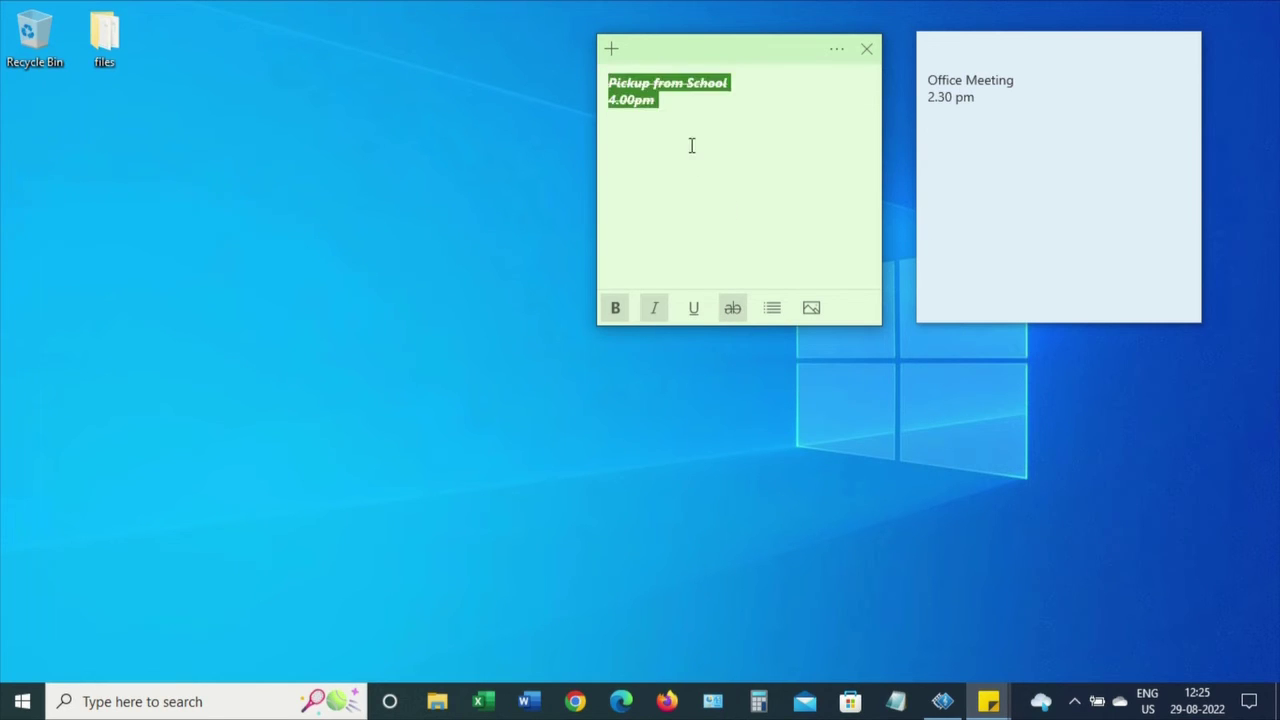
Step: Remove the strikethrough from the Pickup from School note's text and clear the text selection
click(731, 308)
click(722, 206)
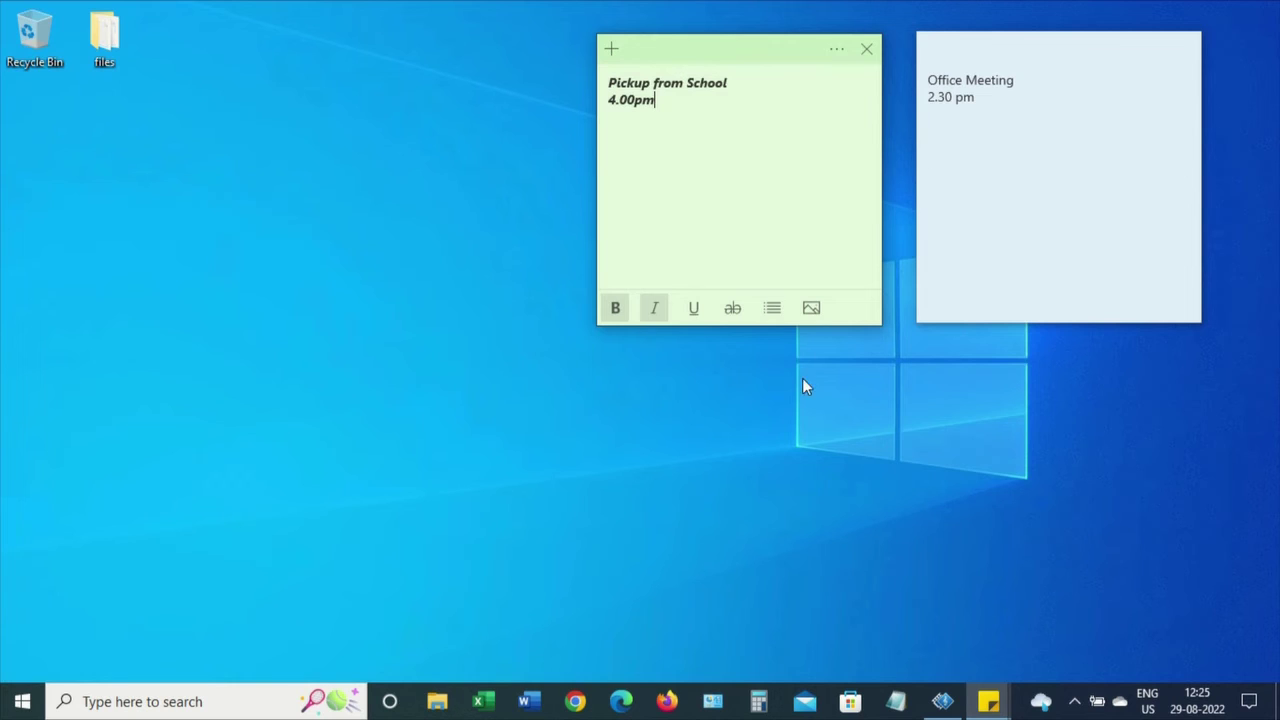
Step: Try bullet-list formatting on the lines of the Pickup from School note and turn it off again
click(773, 310)
click(773, 310)
drag(658, 100, 602, 102)
click(689, 129)
drag(689, 129, 604, 83)
click(778, 305)
click(760, 236)
drag(746, 226, 582, 85)
click(776, 307)
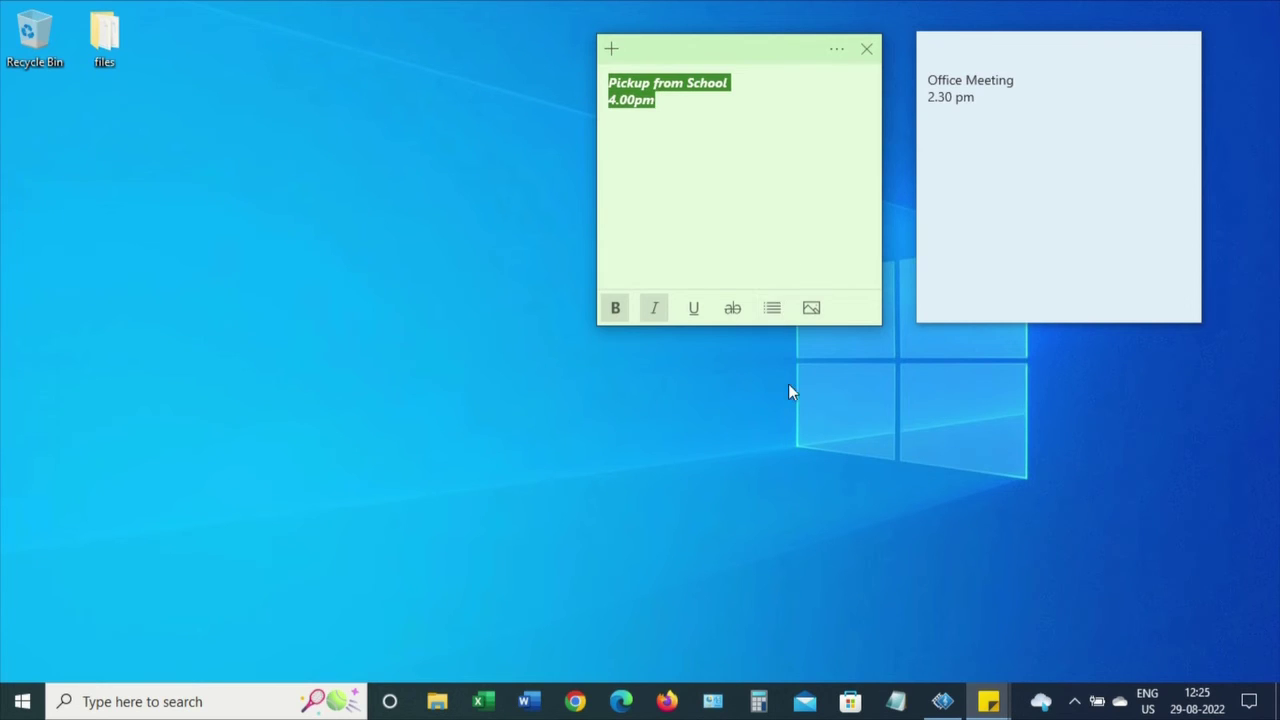
click(727, 84)
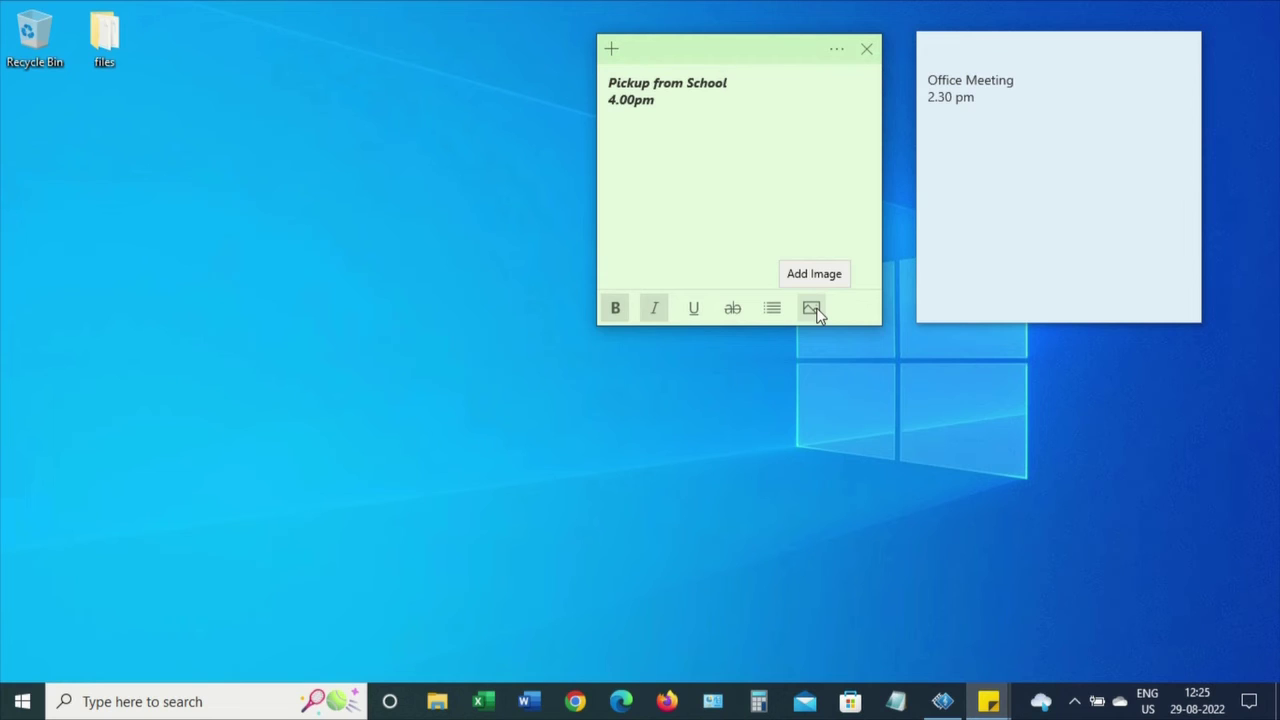
Step: Change the Office Meeting note's colour to pink and return to the desktop
click(1123, 52)
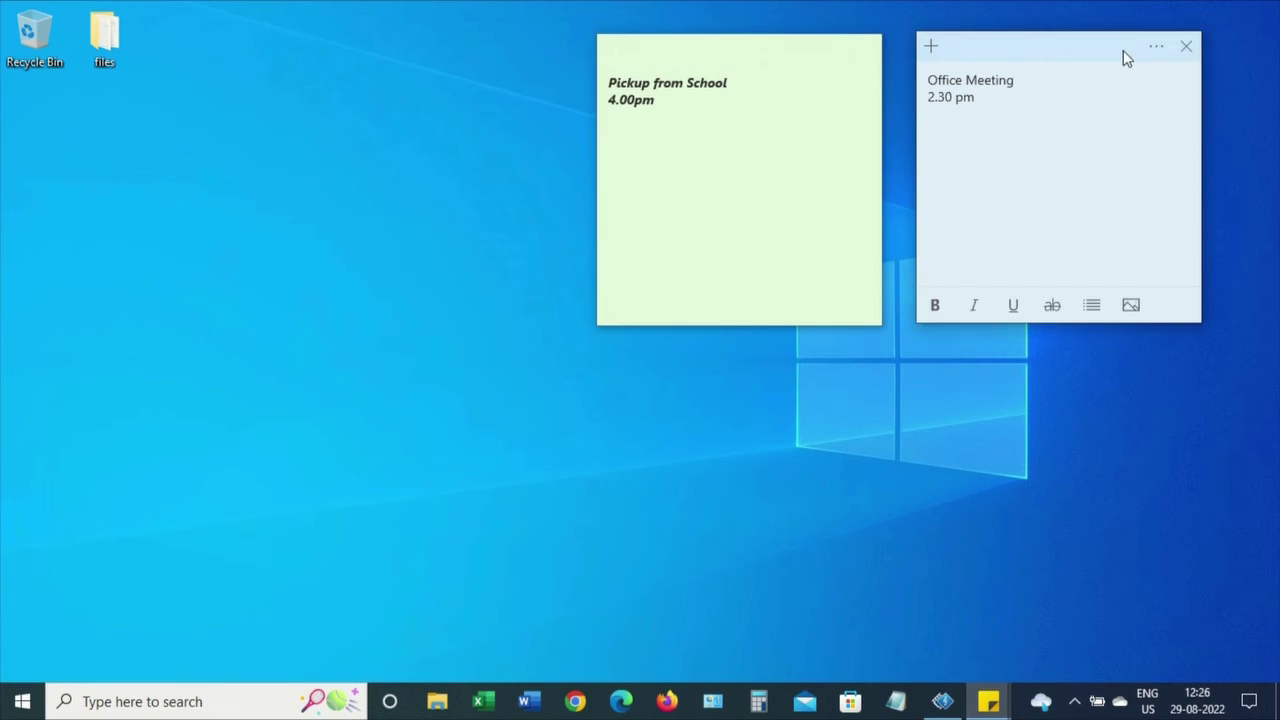
click(1155, 49)
click(1016, 55)
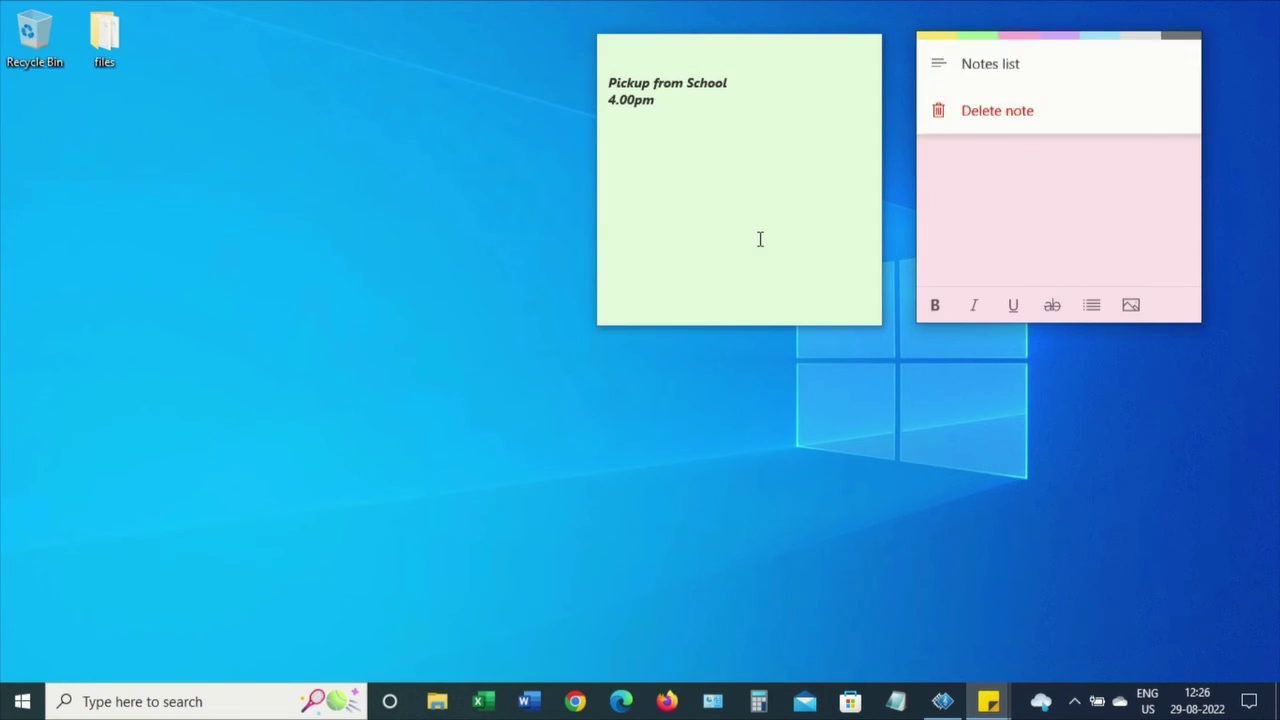
click(719, 44)
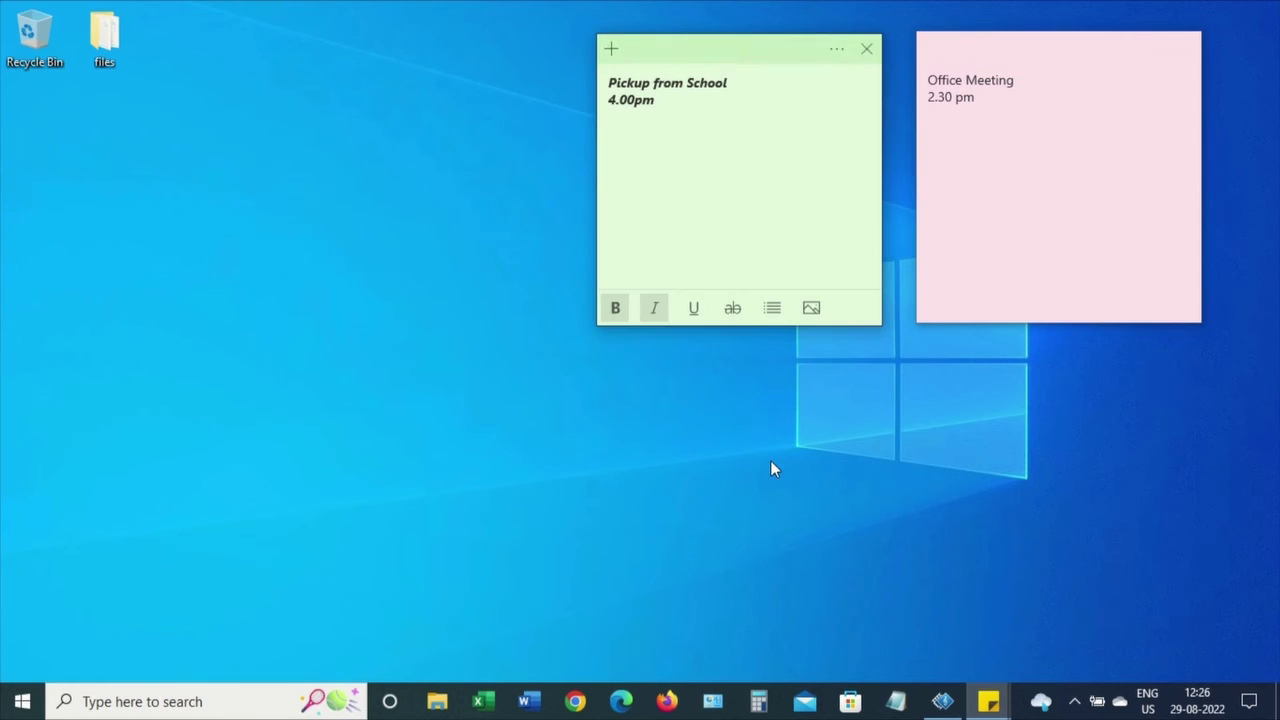
click(771, 462)
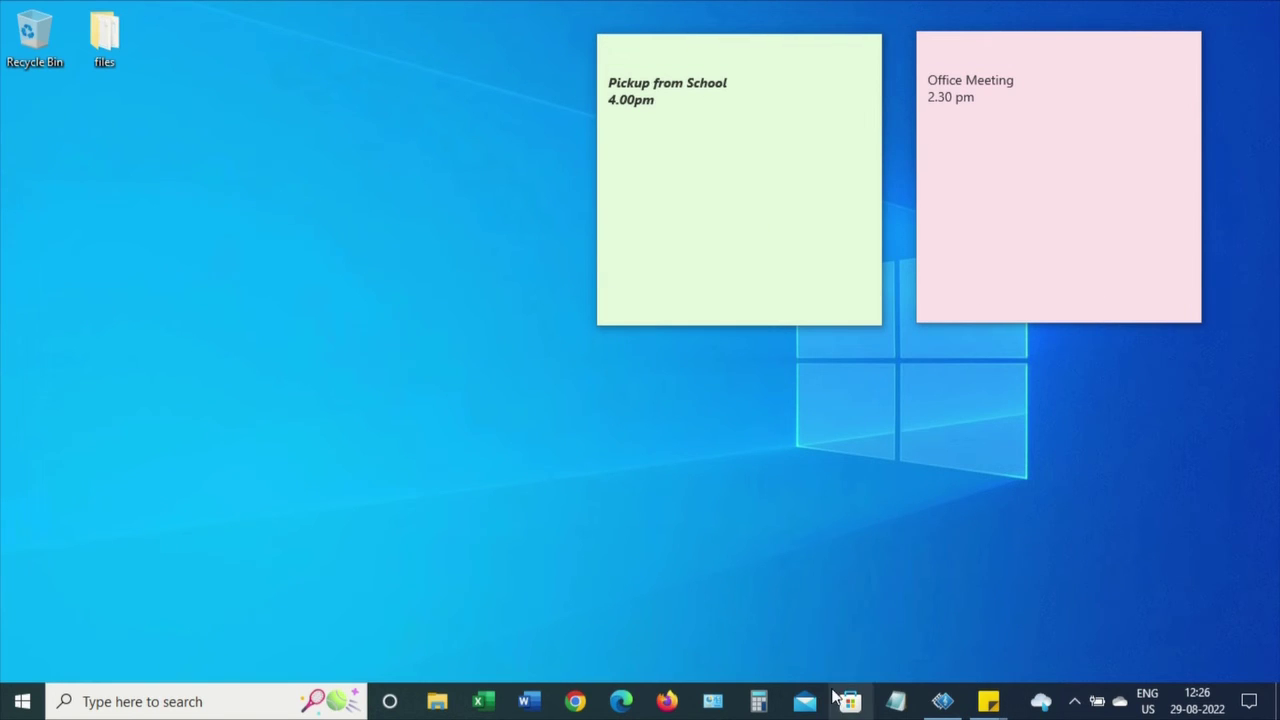
Step: Switch to Notepad, narrow its window to the edge of the green note, and minimise it
click(896, 703)
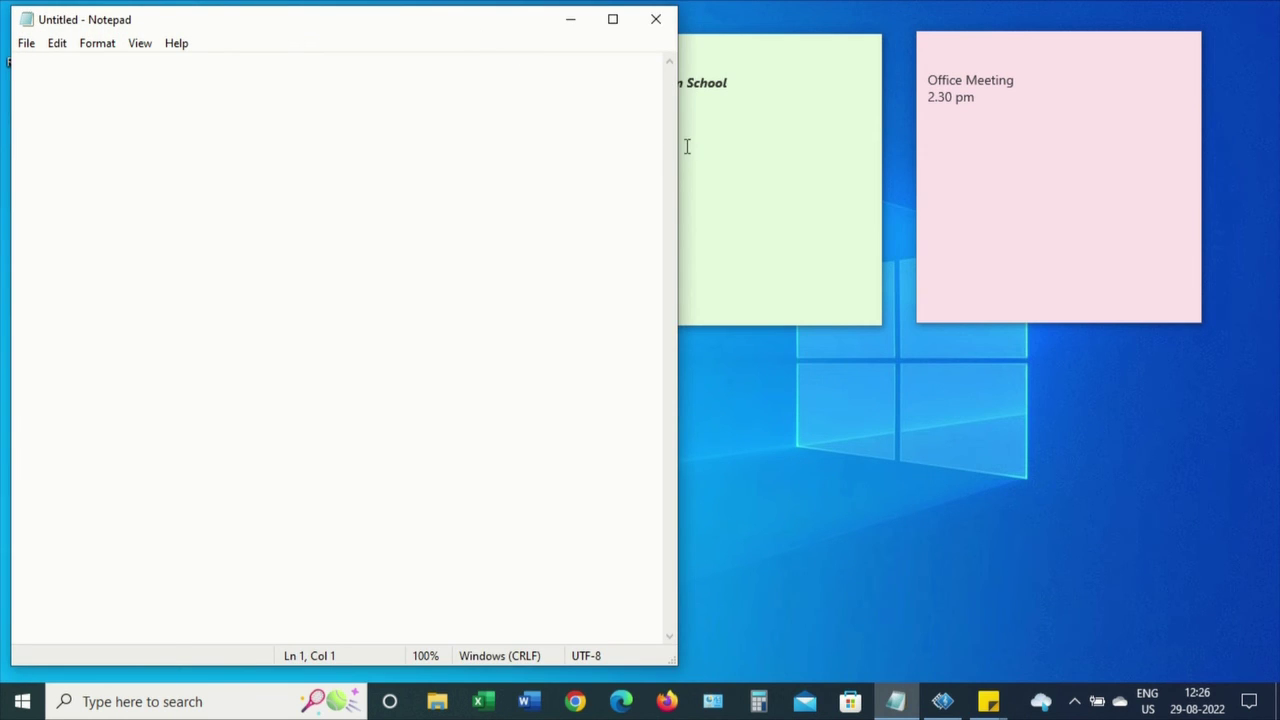
drag(677, 147, 596, 146)
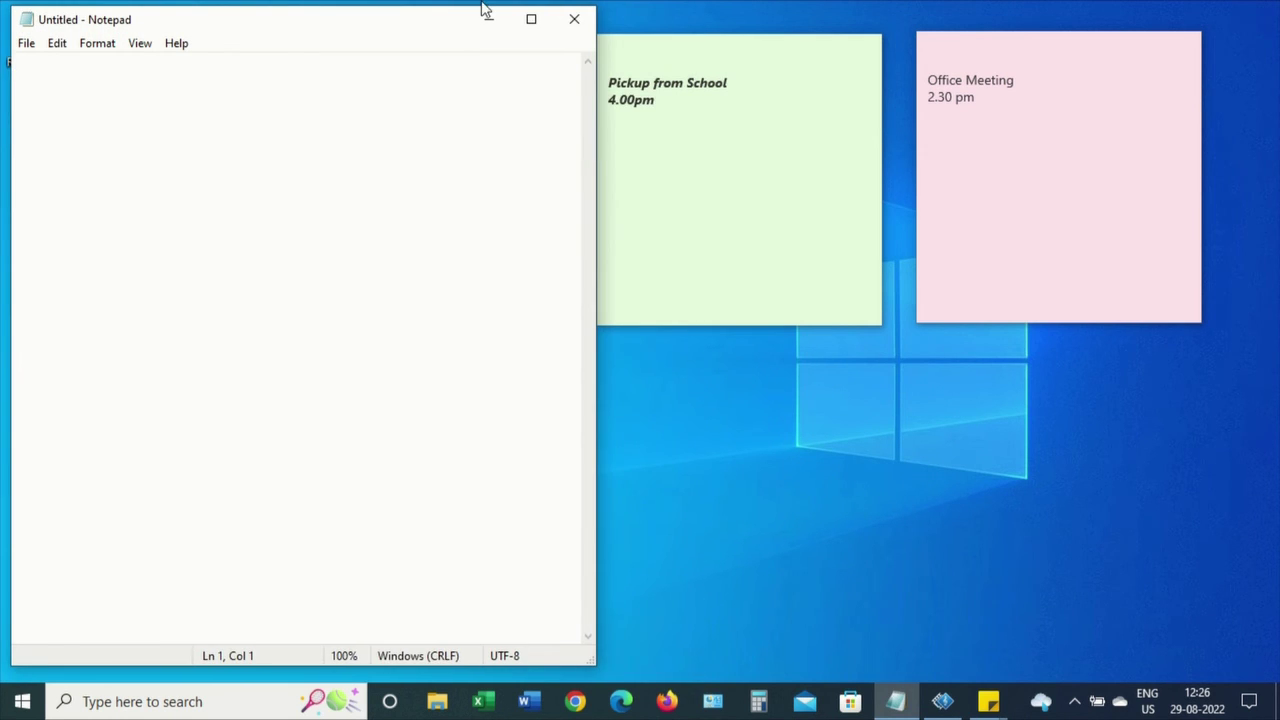
click(489, 24)
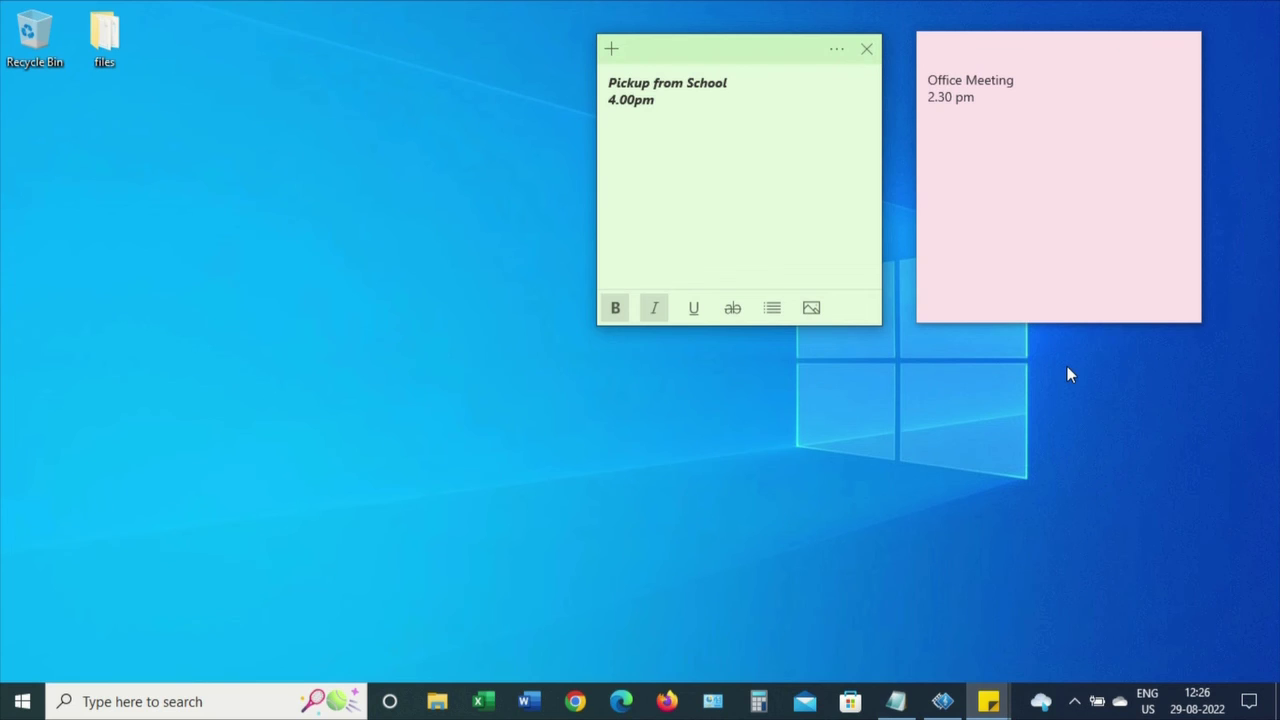
Step: Close both the Pickup from School note and the Office Meeting note on the desktop
click(866, 49)
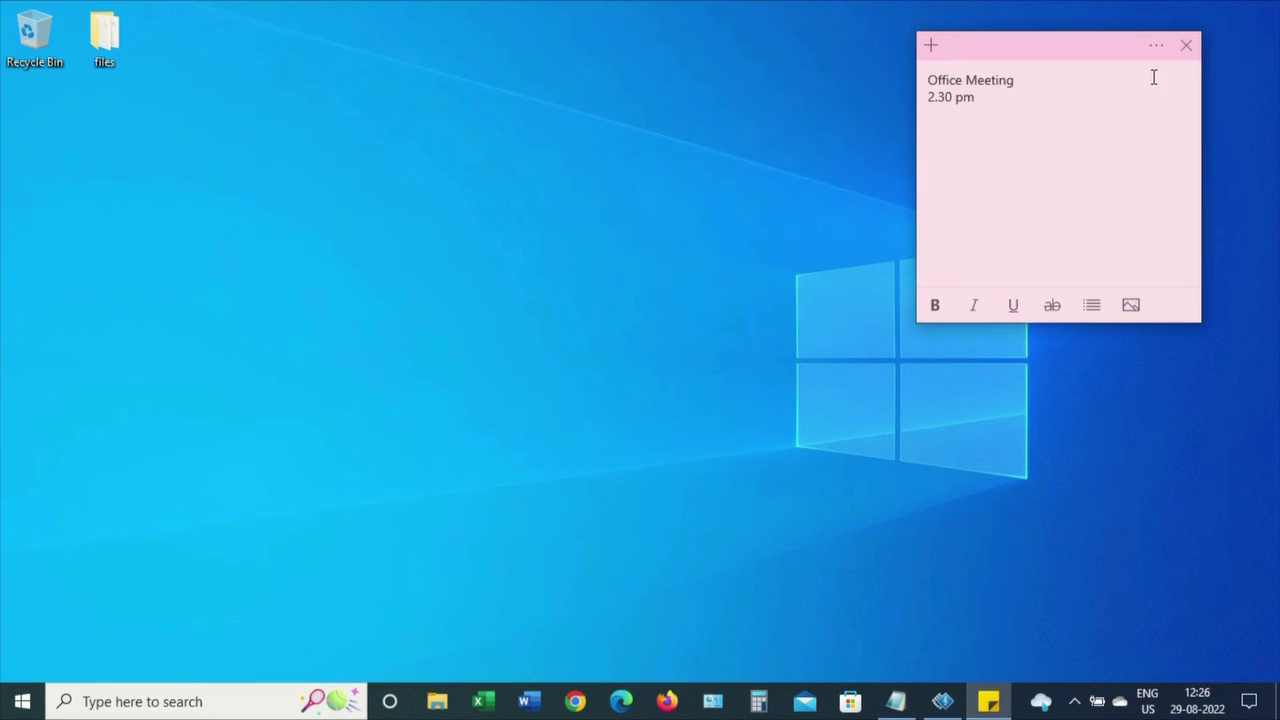
click(1189, 48)
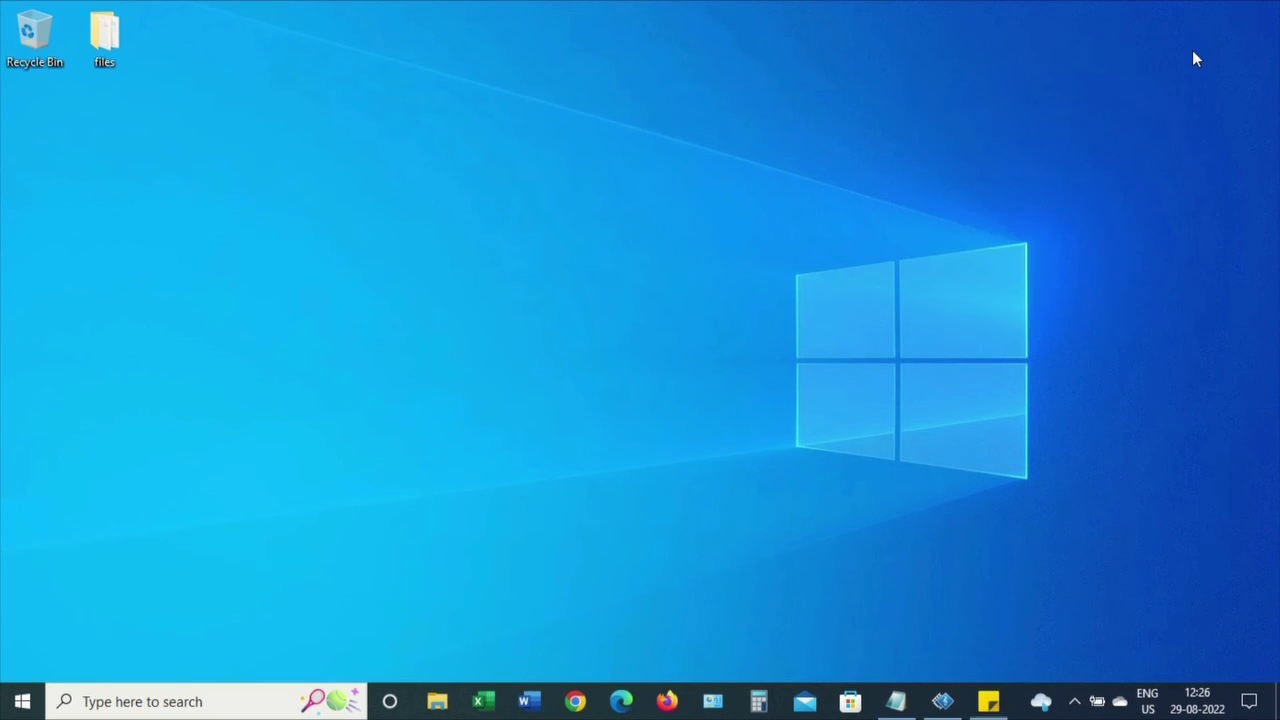
Step: Open the Sticky Notes list and reopen the Office Meeting note from it
right_click(986, 706)
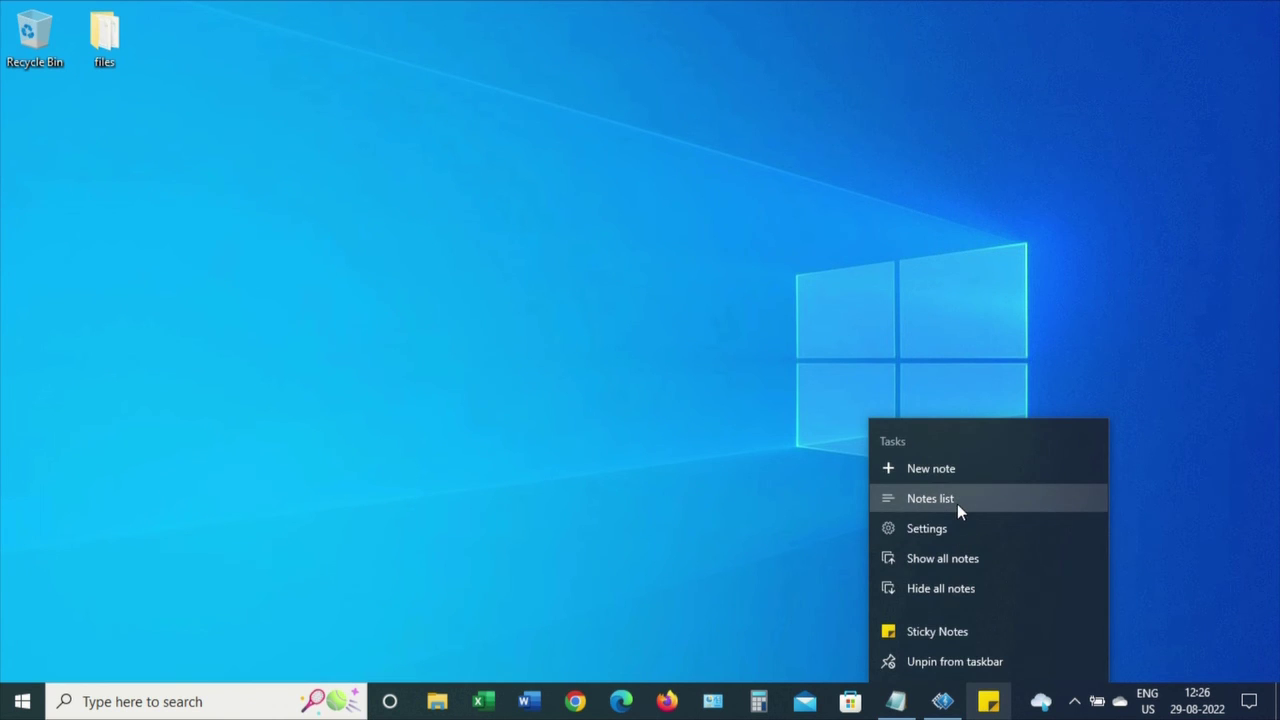
click(957, 504)
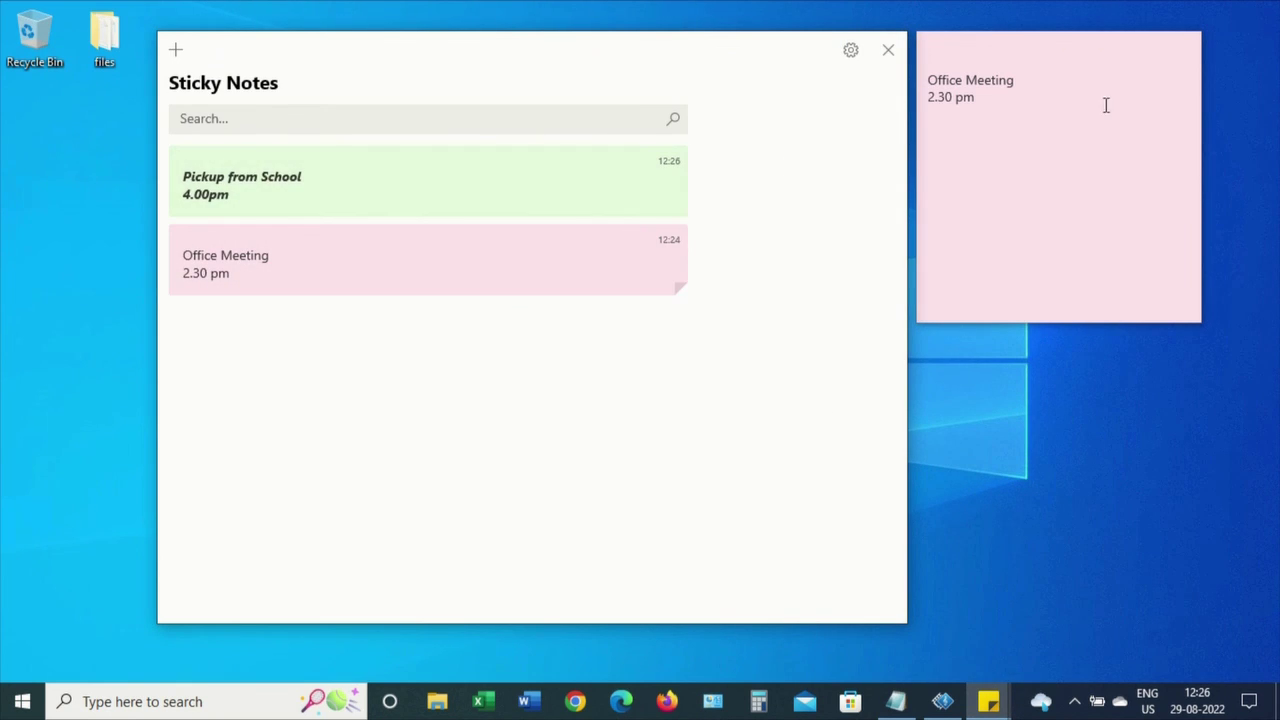
mouse_move(660, 242)
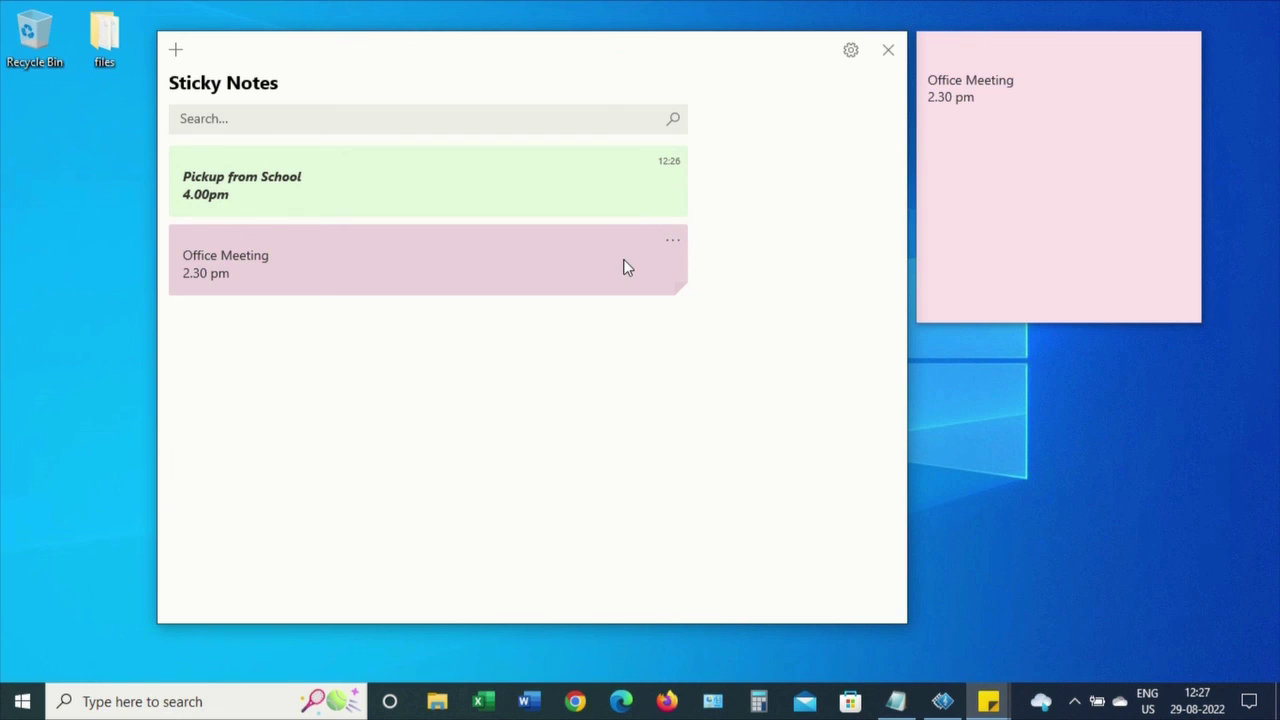
Step: Delete the Office Meeting note from within its own note window and confirm the deletion
click(1074, 46)
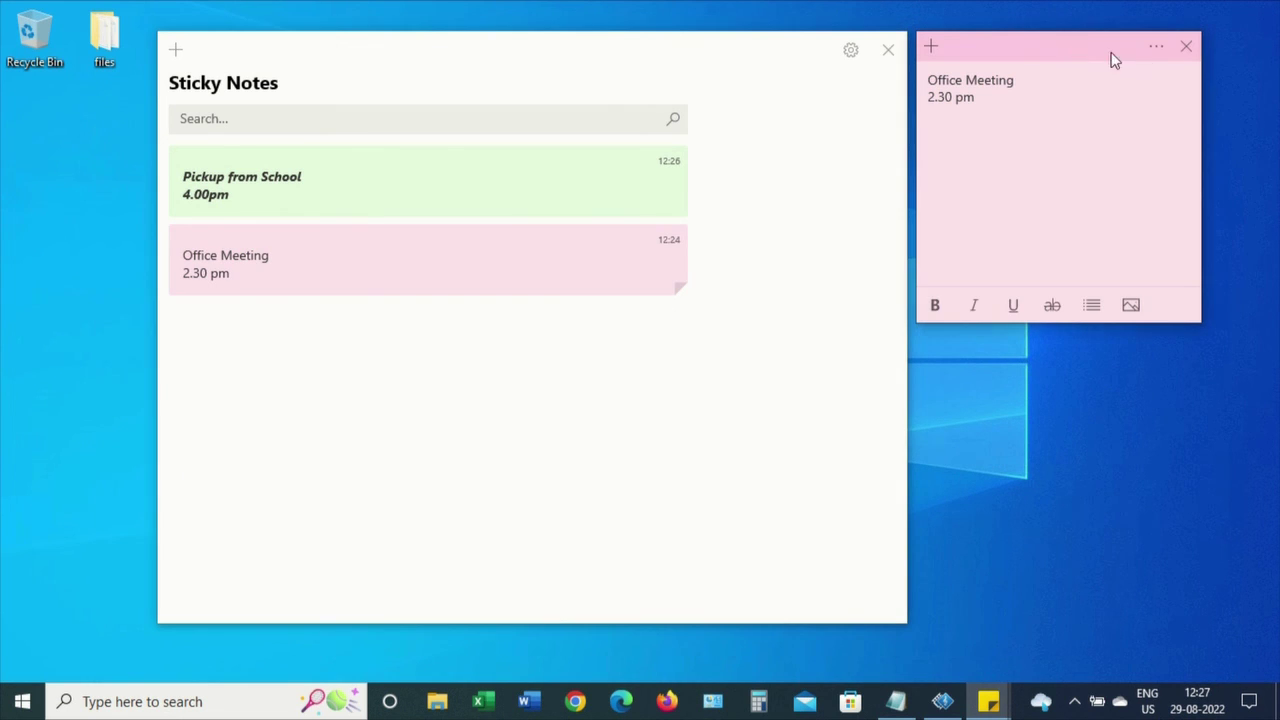
click(1156, 50)
click(1003, 168)
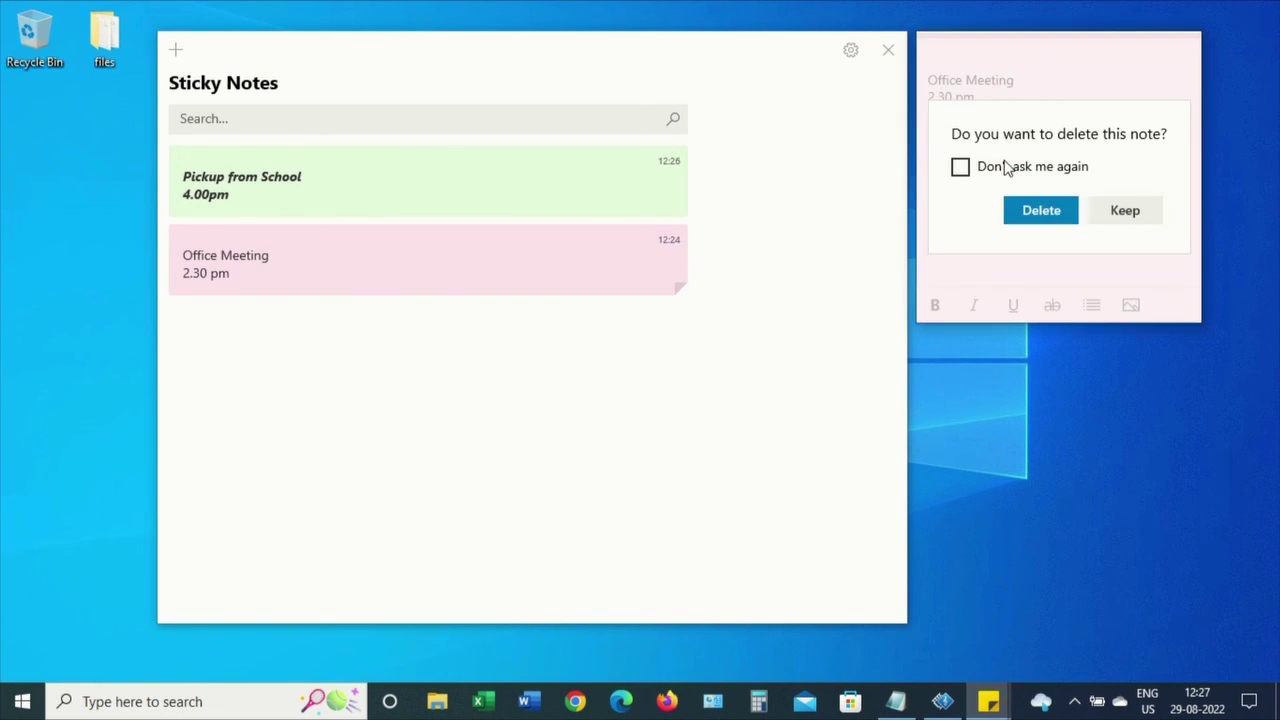
click(1046, 208)
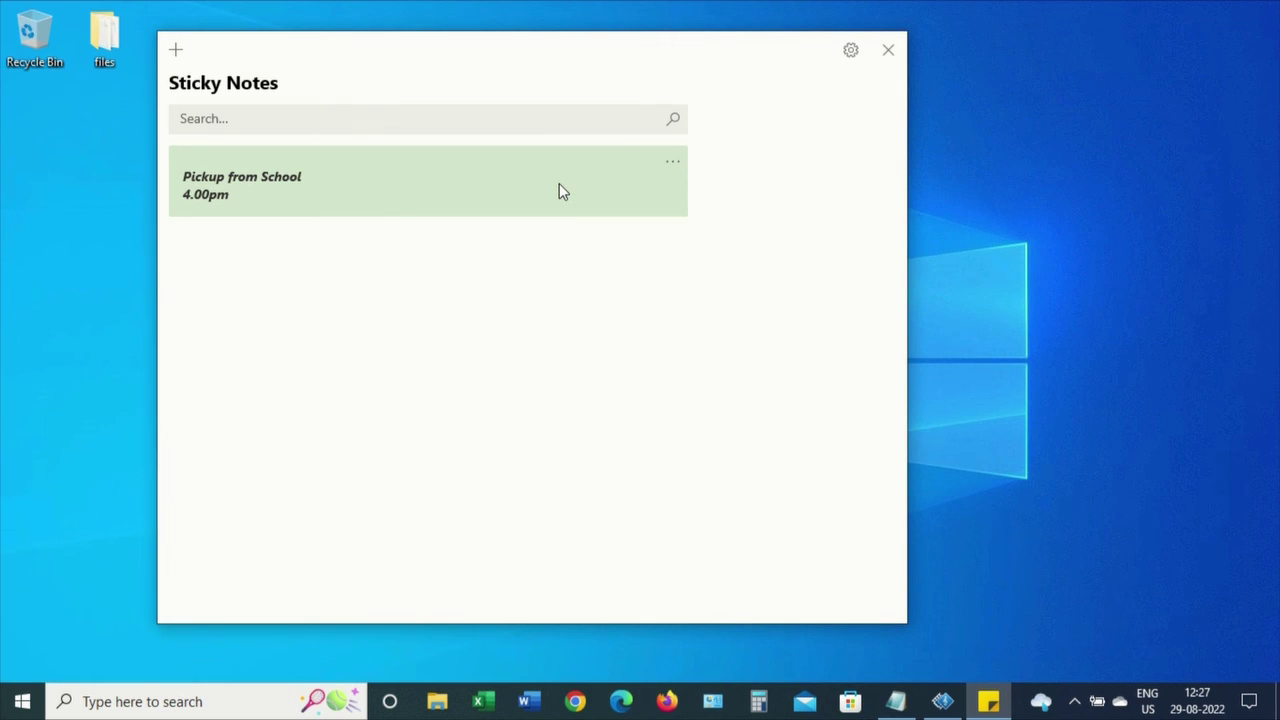
Step: Delete the Pickup from School note through the notes list and create a new blank note
click(672, 161)
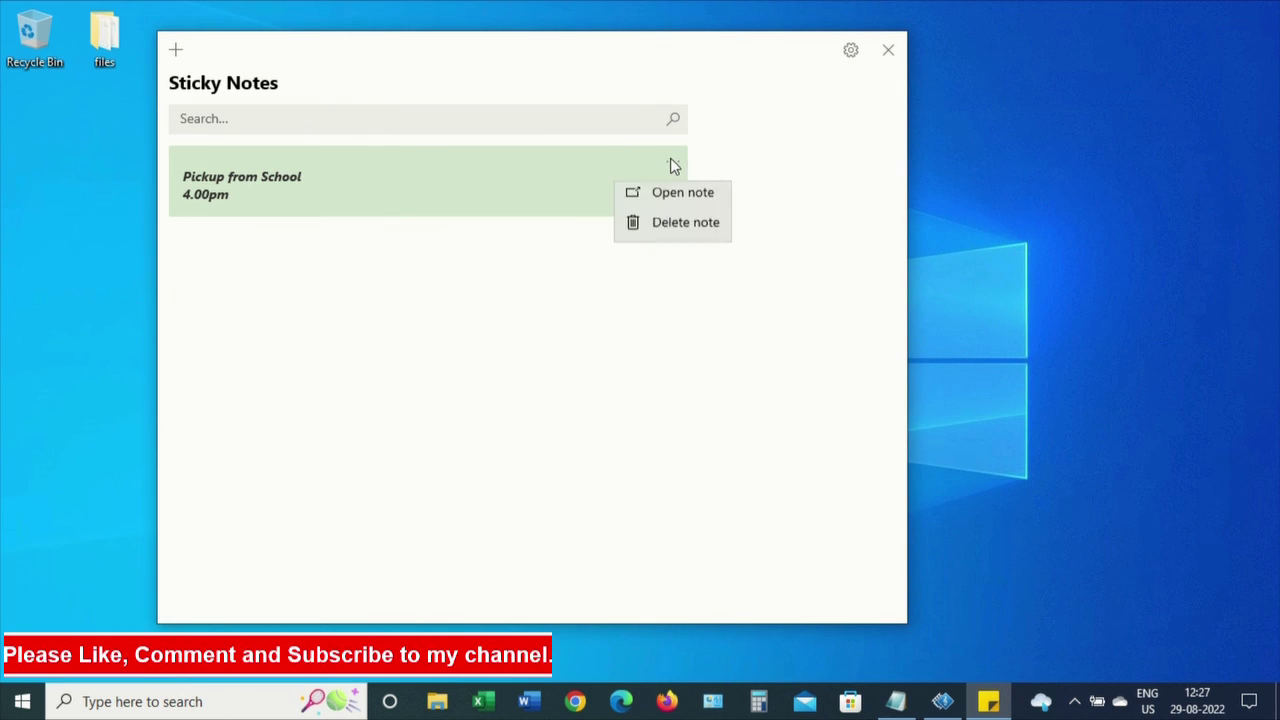
click(684, 228)
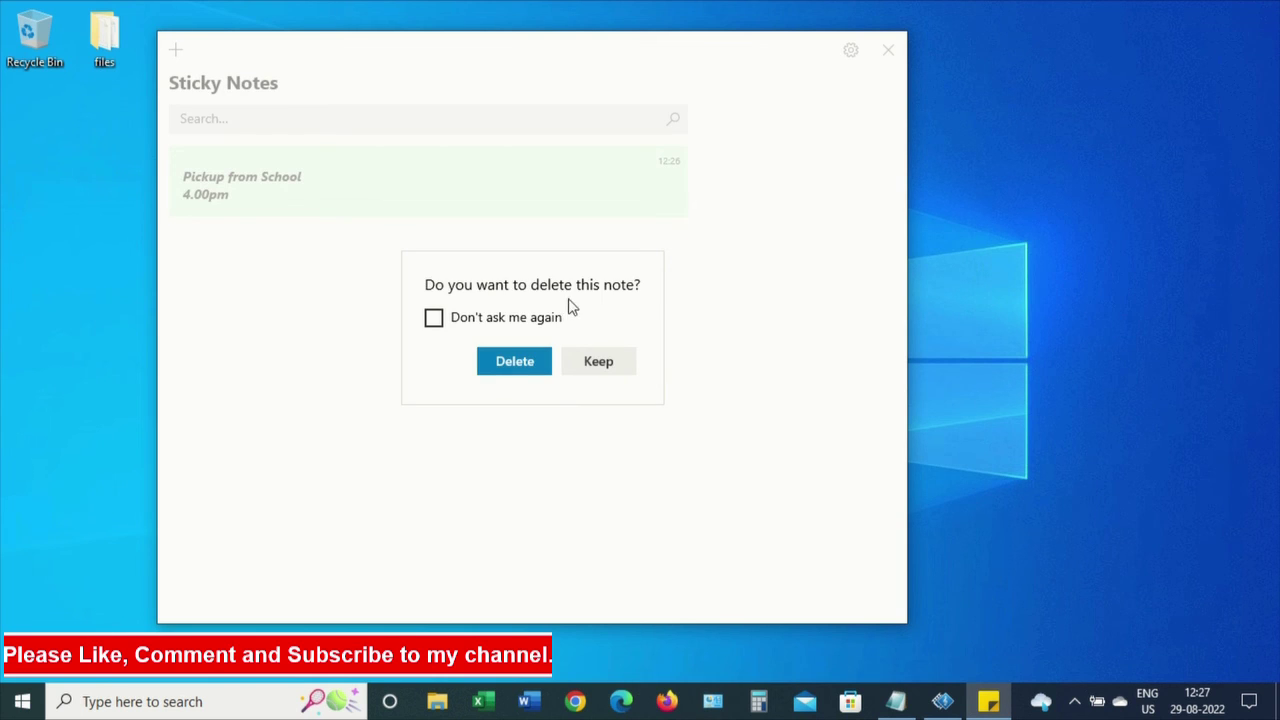
click(488, 369)
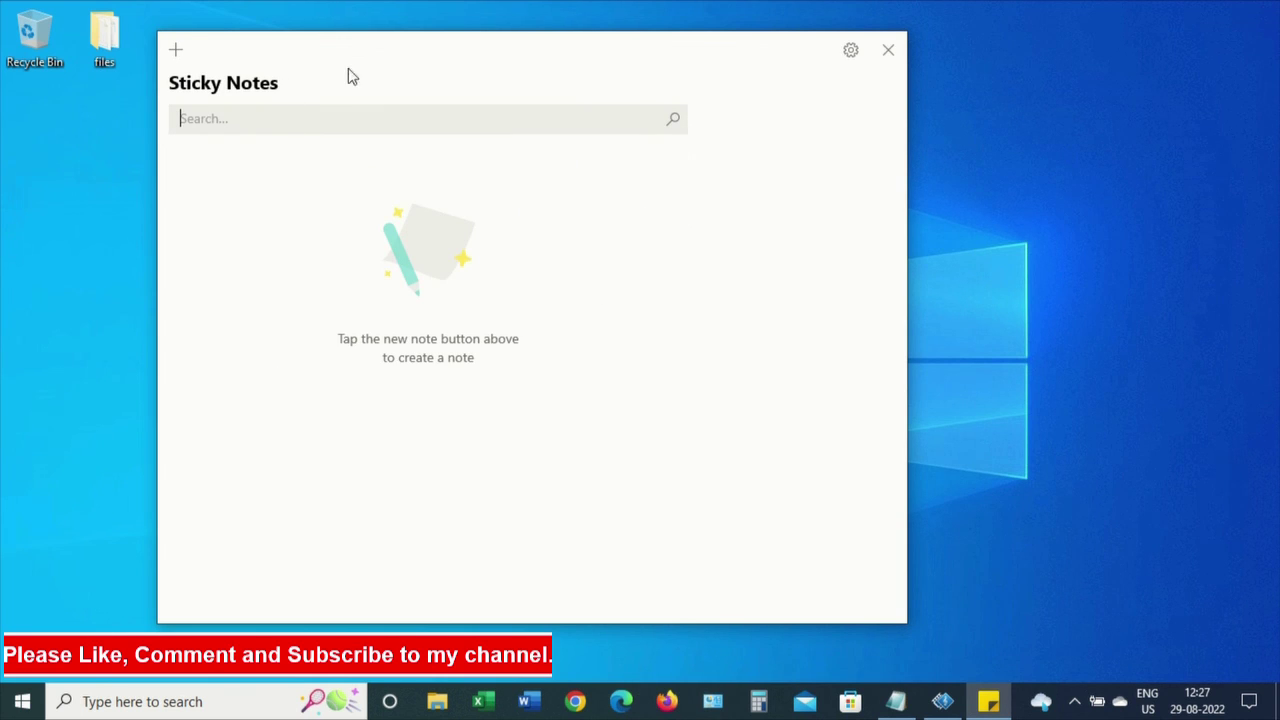
click(175, 50)
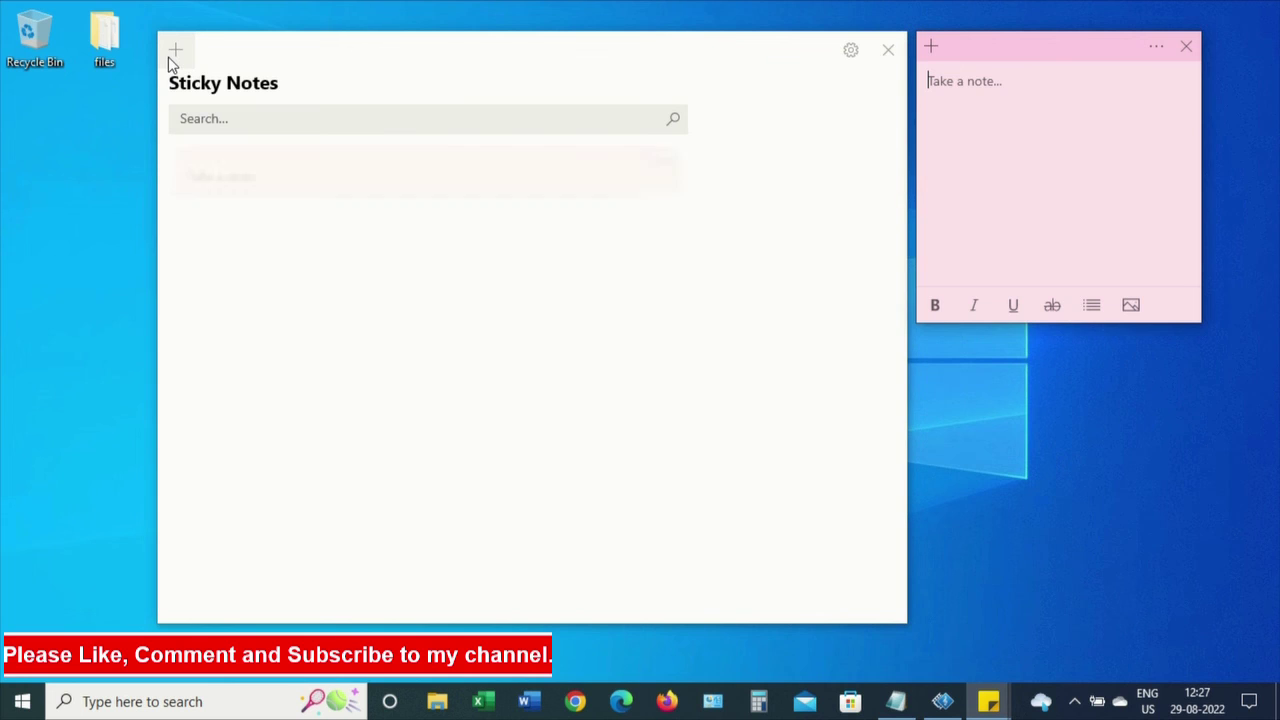